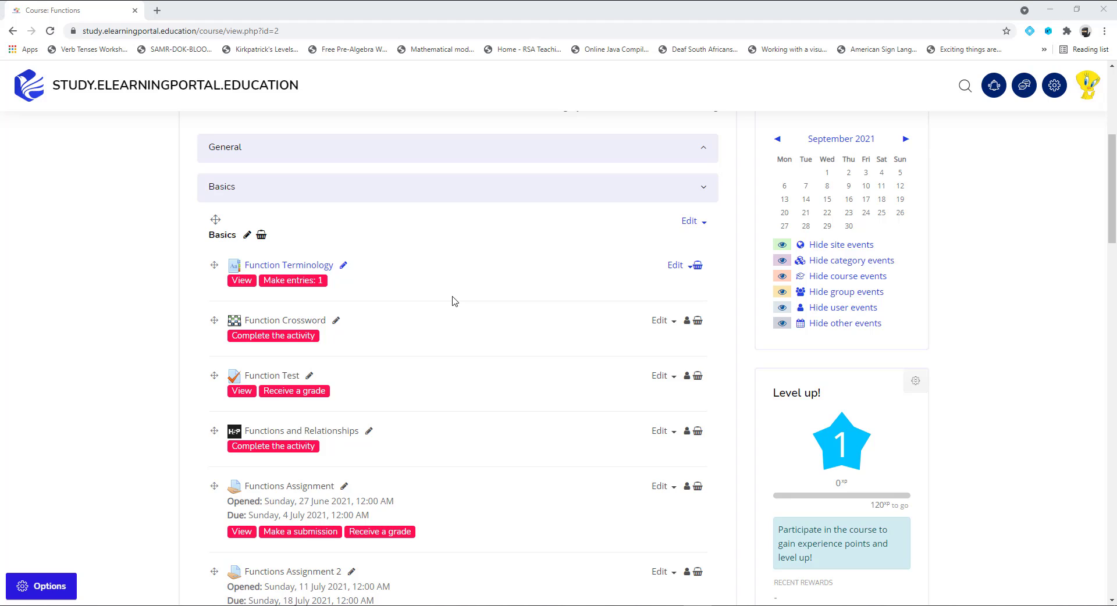
{"action": "scroll", "coordinate": [454, 300], "scroll_direction": "down", "scroll_amount": 4}
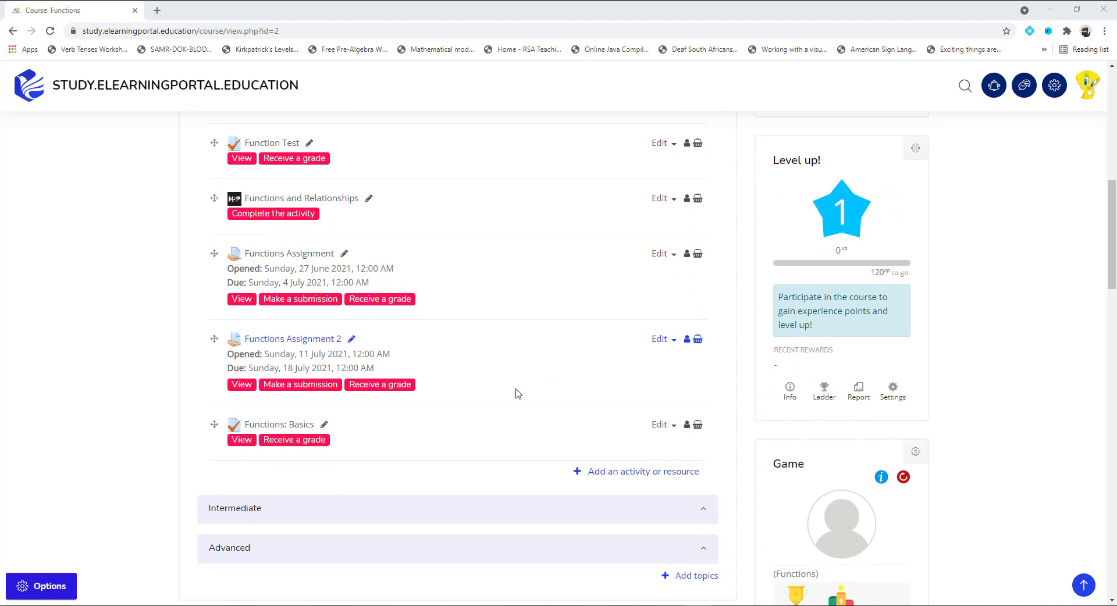
{"action": "left_click", "coordinate": [26, 585]}
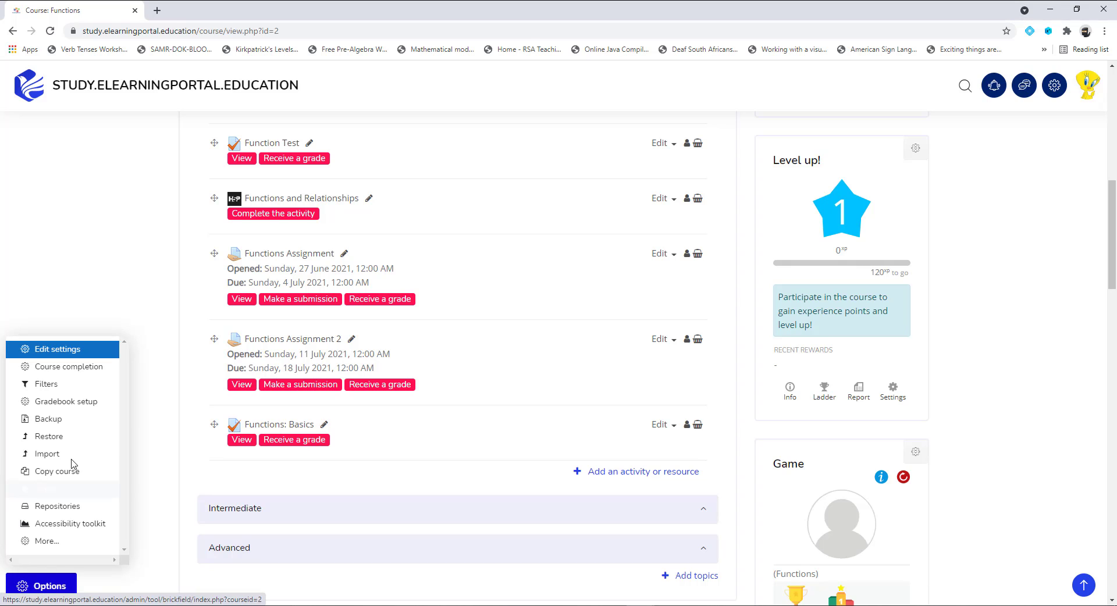
{"action": "scroll", "coordinate": [66, 483], "scroll_direction": "down", "scroll_amount": 2}
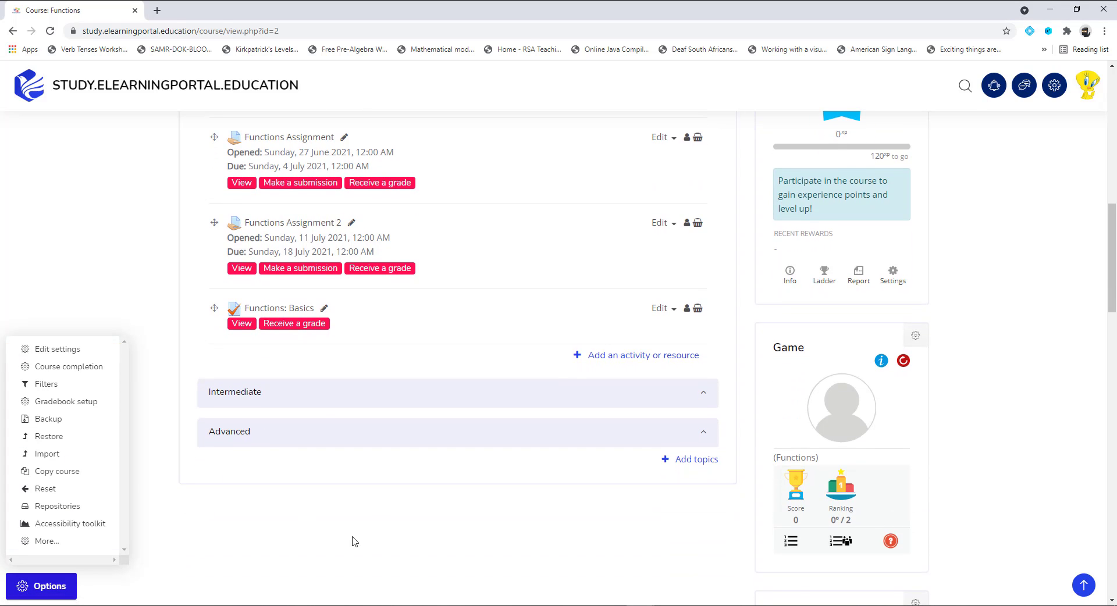
{"action": "left_click", "coordinate": [355, 542]}
{"action": "scroll", "coordinate": [355, 541], "scroll_direction": "up", "scroll_amount": 7}
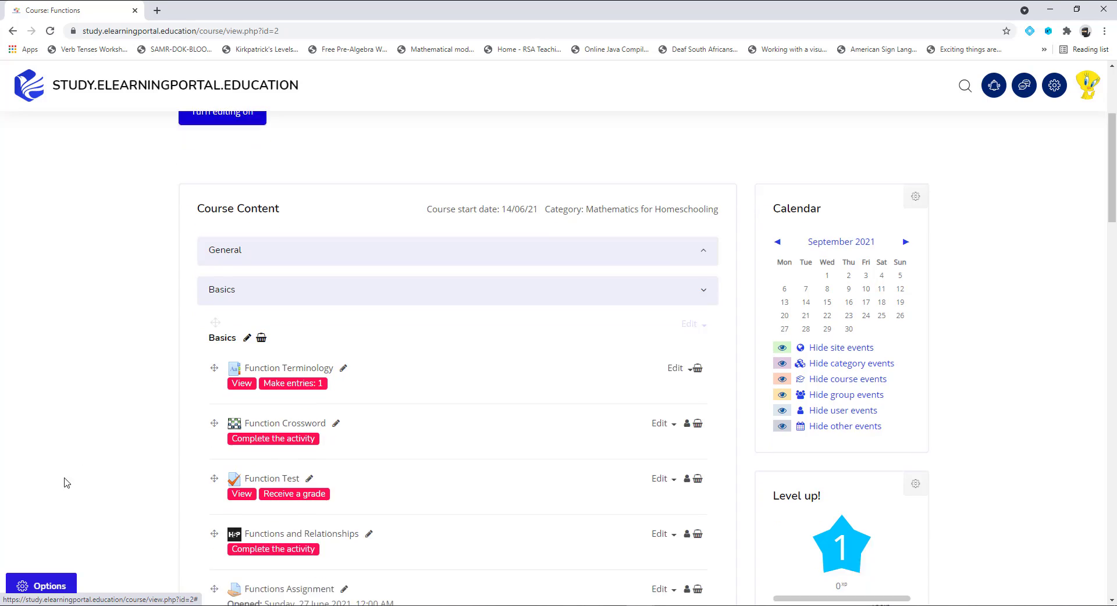
Step: Open the list of questions in the Functions course's question bank from the full course administration page
{"action": "left_click", "coordinate": [29, 588]}
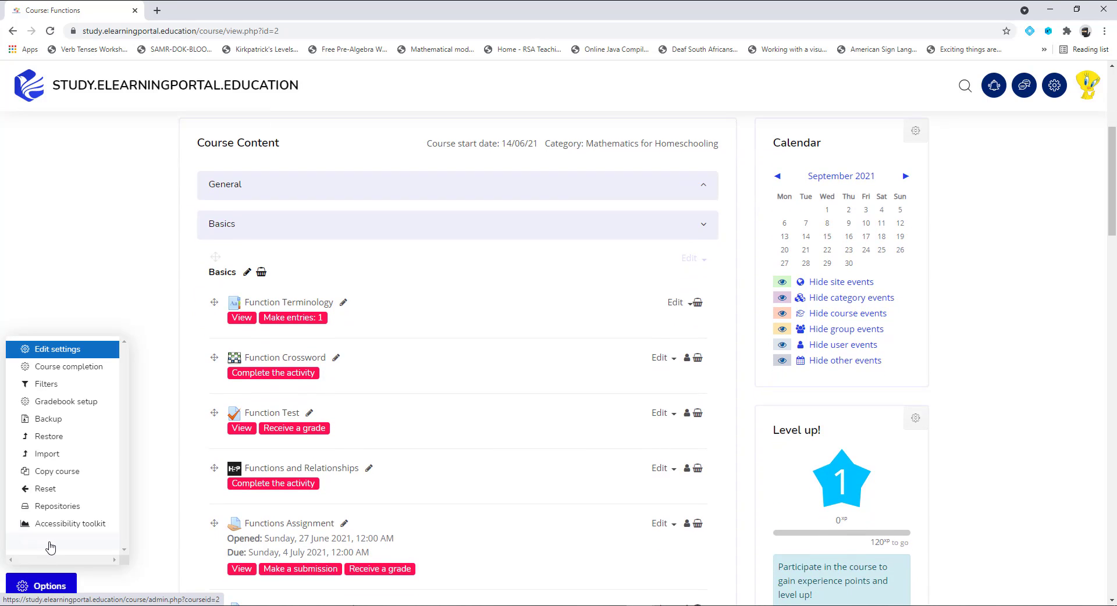
{"action": "left_click", "coordinate": [50, 547]}
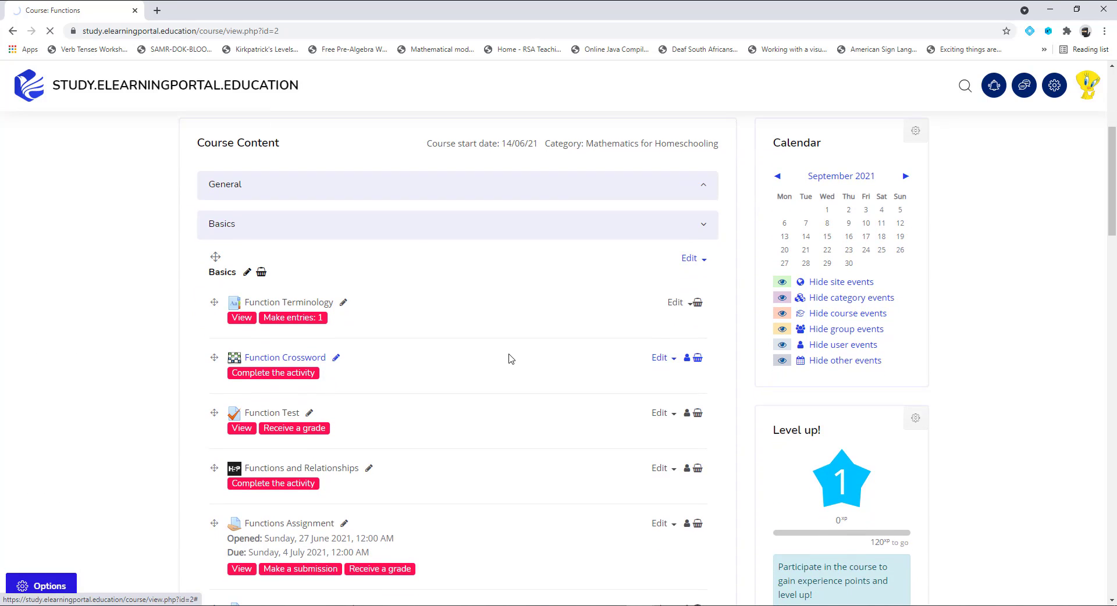
{"action": "scroll", "coordinate": [518, 352], "scroll_direction": "down", "scroll_amount": 3}
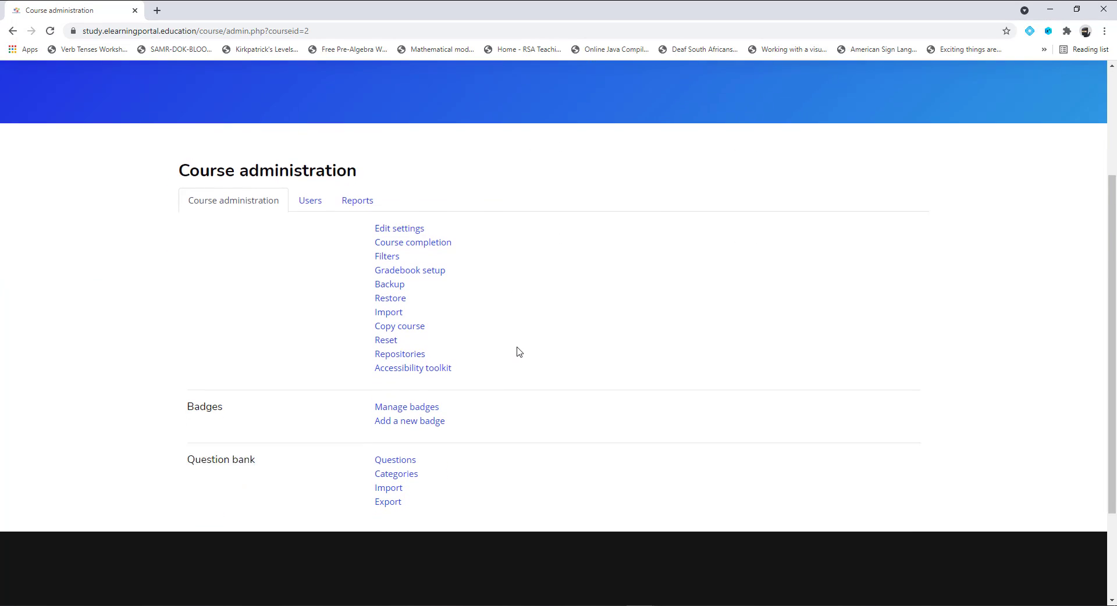
{"action": "left_click", "coordinate": [399, 389]}
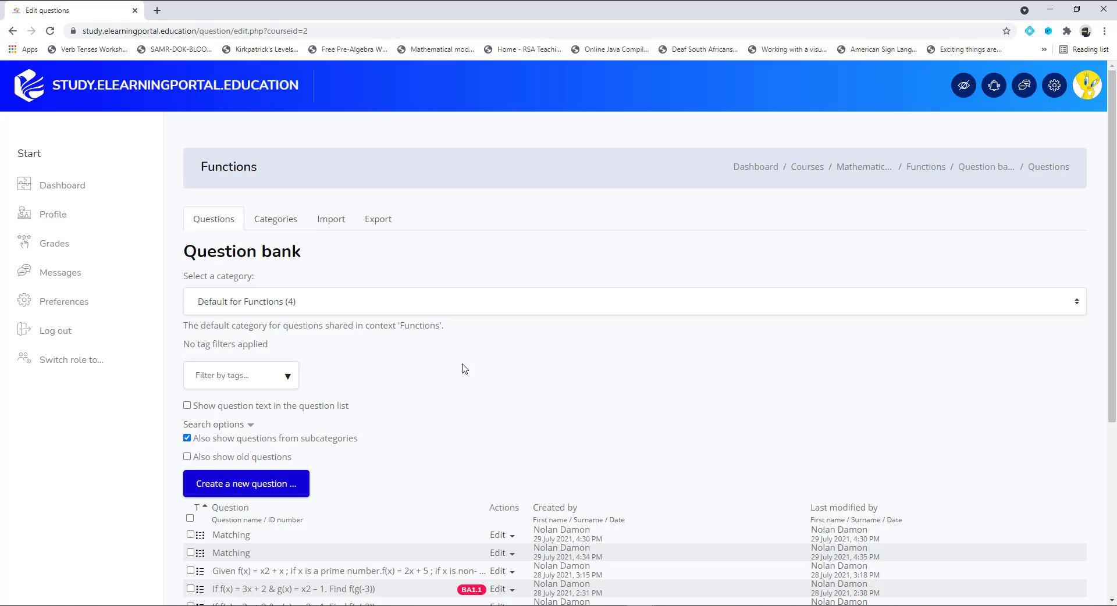
Step: Start a new question of type Embedded answers (Cloze) in the question bank
{"action": "scroll", "coordinate": [464, 369], "scroll_direction": "down", "scroll_amount": 3}
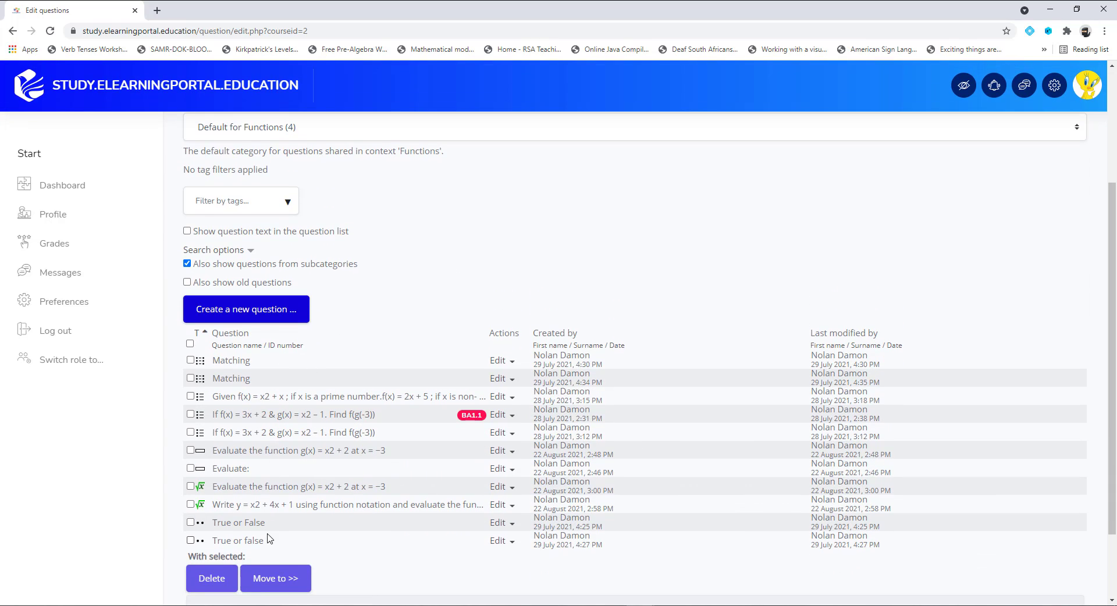
{"action": "scroll", "coordinate": [301, 505], "scroll_direction": "up", "scroll_amount": 2}
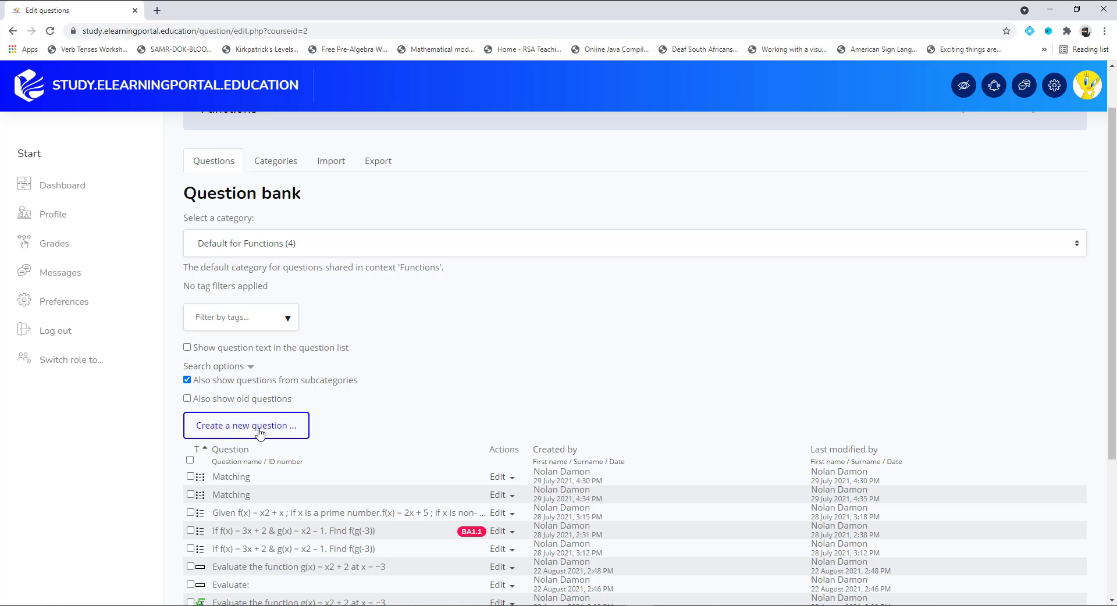
{"action": "left_click", "coordinate": [270, 431]}
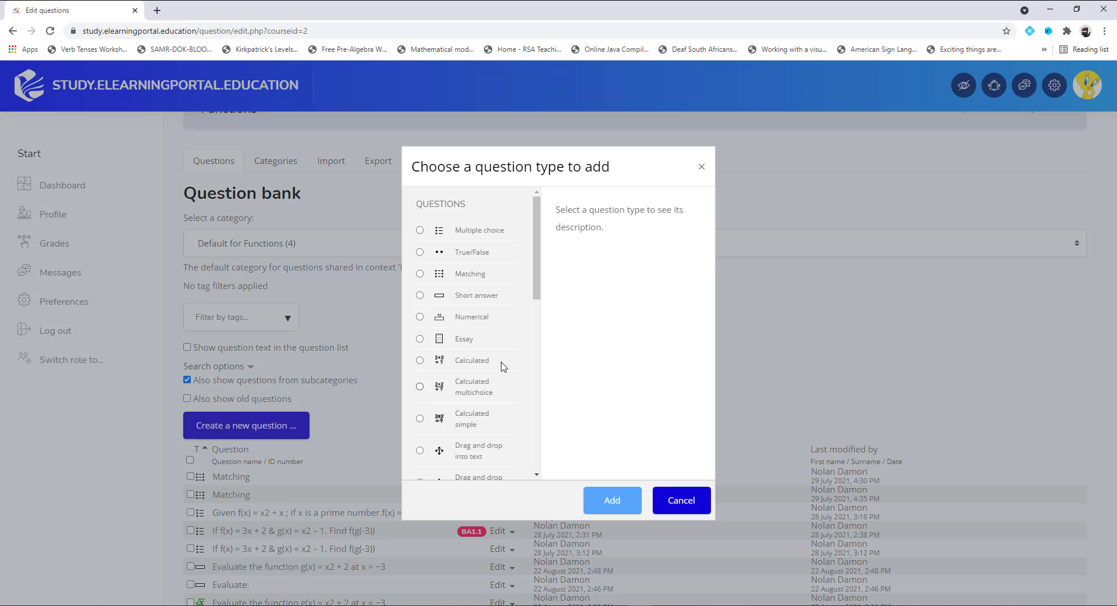
{"action": "scroll", "coordinate": [505, 338], "scroll_direction": "down", "scroll_amount": 3}
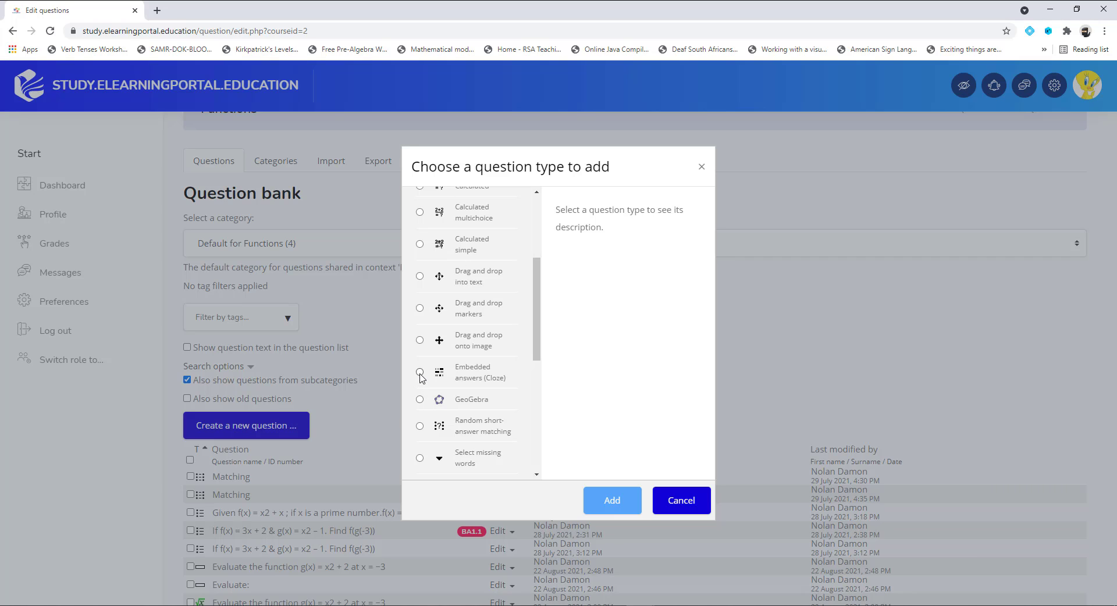
{"action": "left_click", "coordinate": [421, 375]}
{"action": "left_click", "coordinate": [612, 500]}
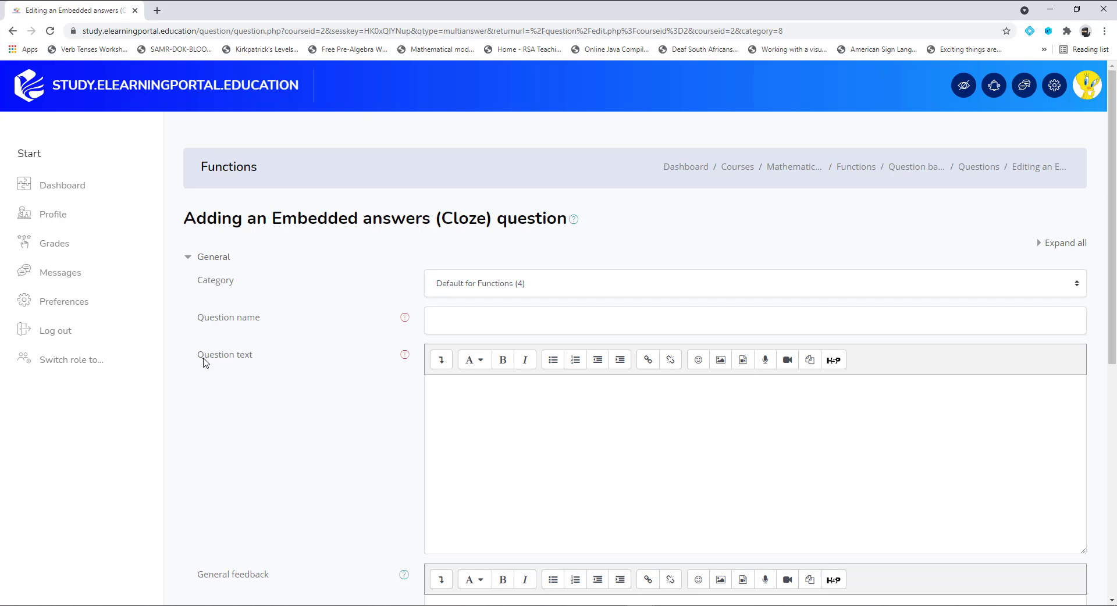
Step: Name the question "Use the rule and complete the table" and copy the same sentence into the question text
{"action": "left_click", "coordinate": [437, 328]}
{"action": "type", "text": "Use the rule and complete the table"}
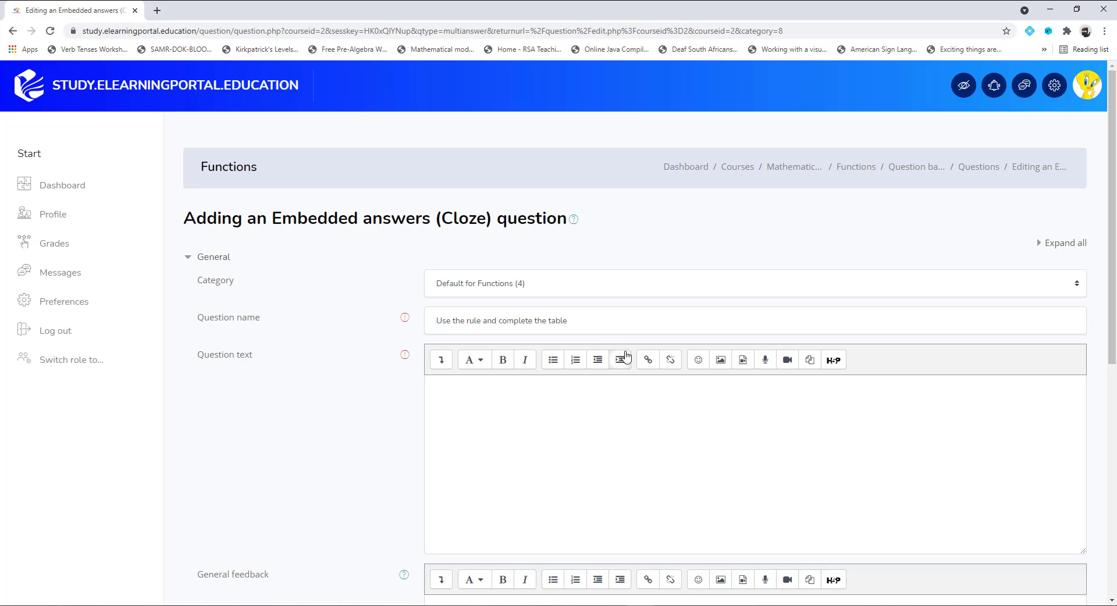
{"action": "key", "text": "shift+Left"}
{"action": "key", "text": "shift+Left"}
{"action": "key", "text": "shift+Left"}
{"action": "key", "text": "shift+Left"}
{"action": "key", "text": "shift+Left"}
{"action": "key", "text": "shift+Left"}
{"action": "key", "text": "shift+Left"}
{"action": "key", "text": "shift+Left"}
{"action": "key", "text": "shift+Left"}
{"action": "key", "text": "shift+Left"}
{"action": "key", "text": "shift+Left"}
{"action": "key", "text": "shift+Left"}
{"action": "key", "text": "shift+Left"}
{"action": "key", "text": "shift+Left"}
{"action": "left_click_drag", "start_coordinate": [451, 313], "coordinate": [400, 316]}
{"action": "key", "text": "ctrl+c"}
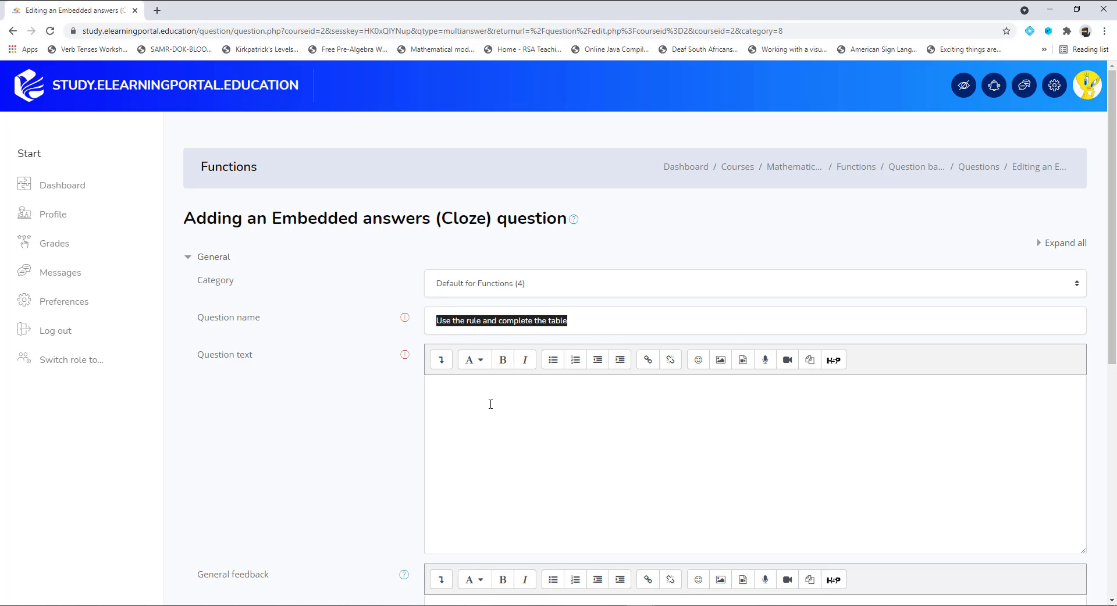
{"action": "left_click", "coordinate": [490, 401]}
{"action": "key", "text": "ctrl+v"}
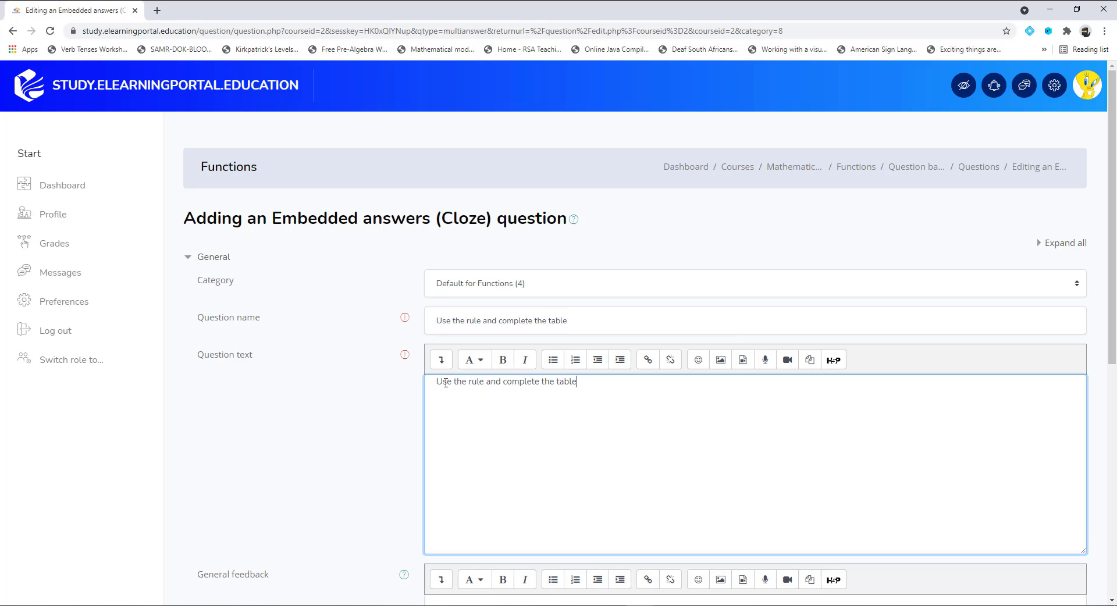
Step: Format the instruction sentence in the question text as Heading (medium)
{"action": "left_click_drag", "start_coordinate": [438, 382], "coordinate": [621, 382]}
{"action": "left_click", "coordinate": [475, 362]}
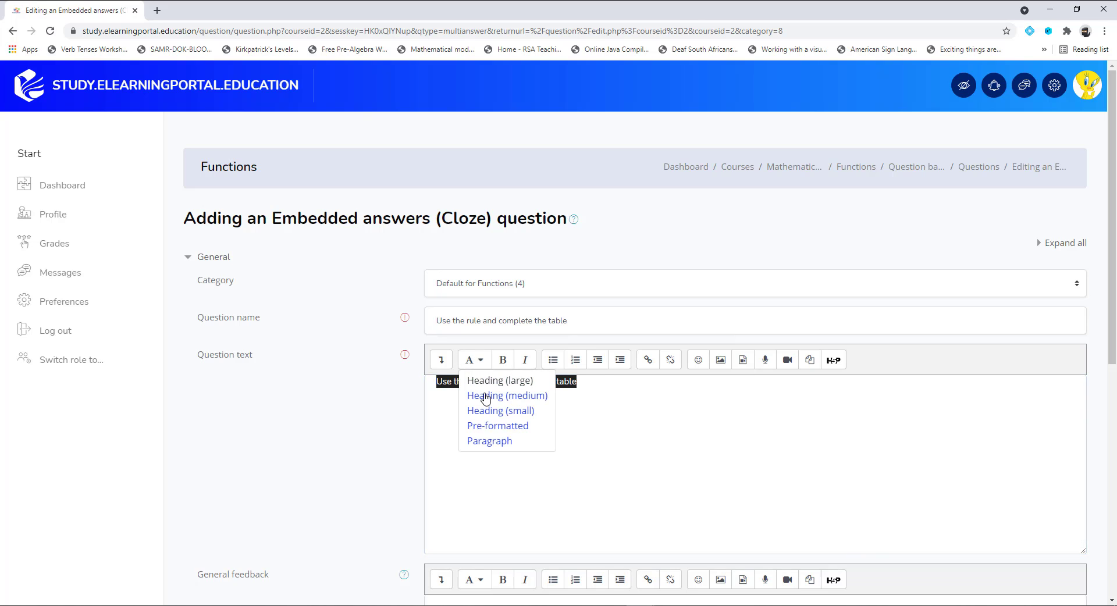
{"action": "left_click", "coordinate": [487, 398]}
{"action": "left_click", "coordinate": [644, 390]}
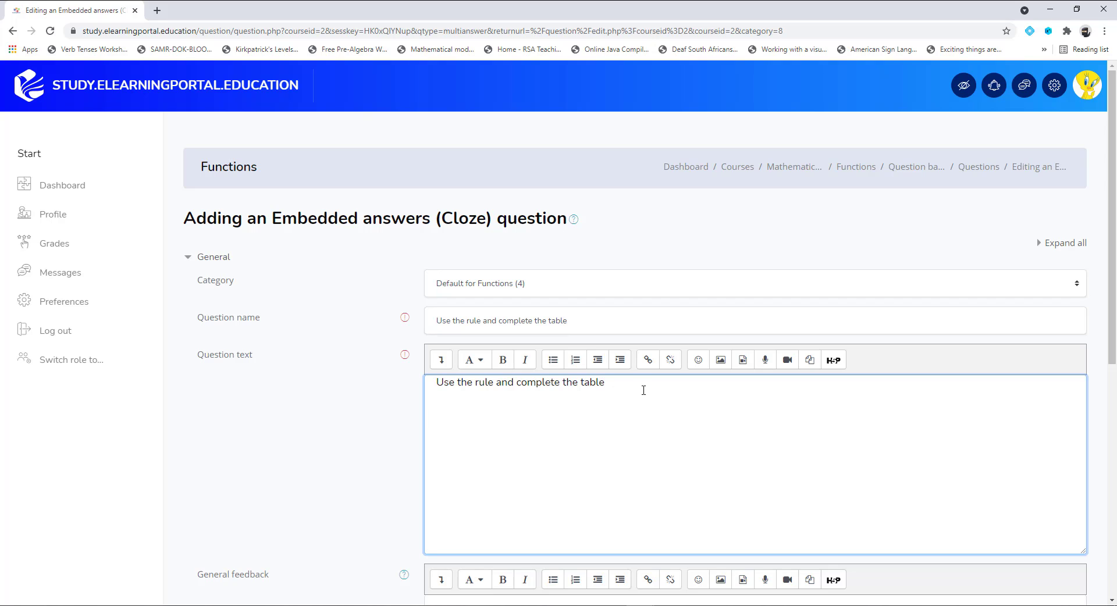
Step: Add the rule "y = 2x + 3" below the instruction and format it as Heading (medium)
{"action": "type", "text": "y = 2x + 3"}
{"action": "left_click_drag", "start_coordinate": [436, 420], "coordinate": [491, 420]}
{"action": "left_click", "coordinate": [483, 368]}
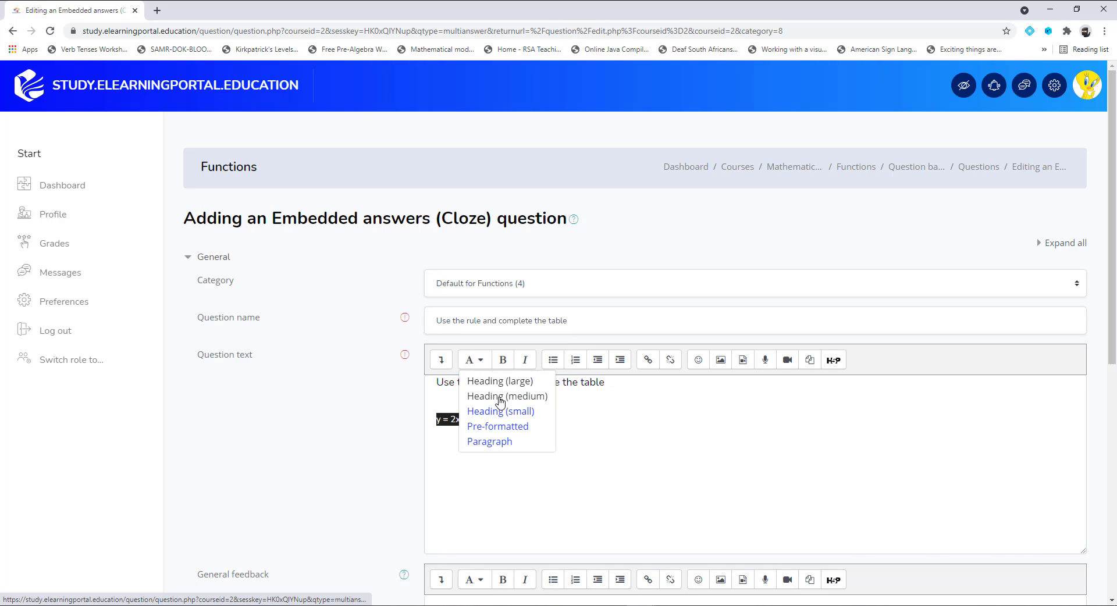
{"action": "left_click", "coordinate": [533, 398]}
Step: Paste the copied table below the rule, with x values -2, -1, 0, 1, 2 and an empty y row
{"action": "left_click", "coordinate": [525, 438]}
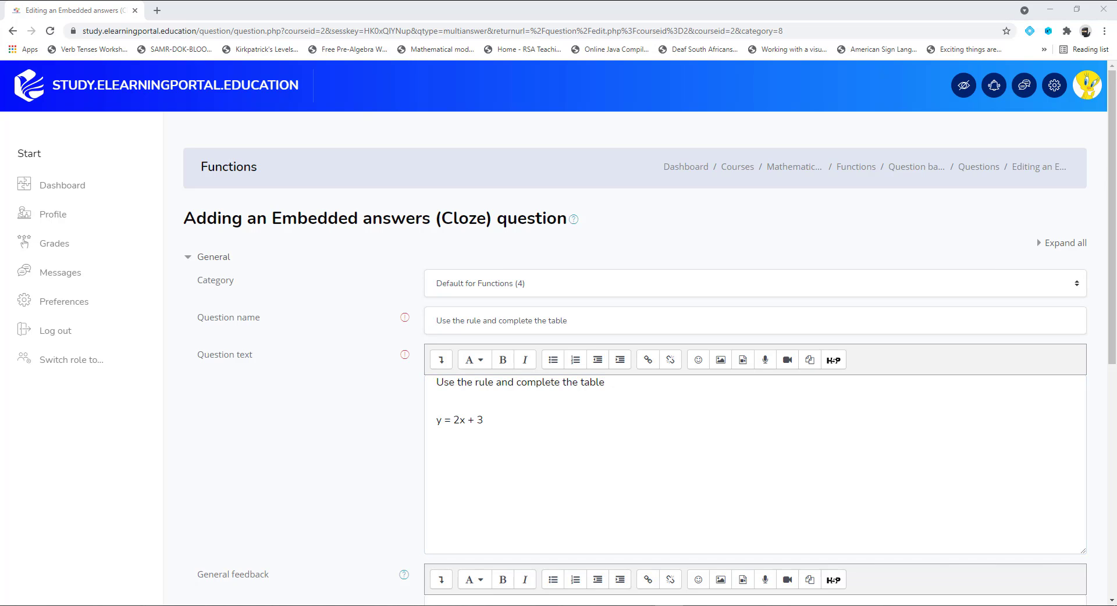
{"action": "left_click", "coordinate": [474, 452]}
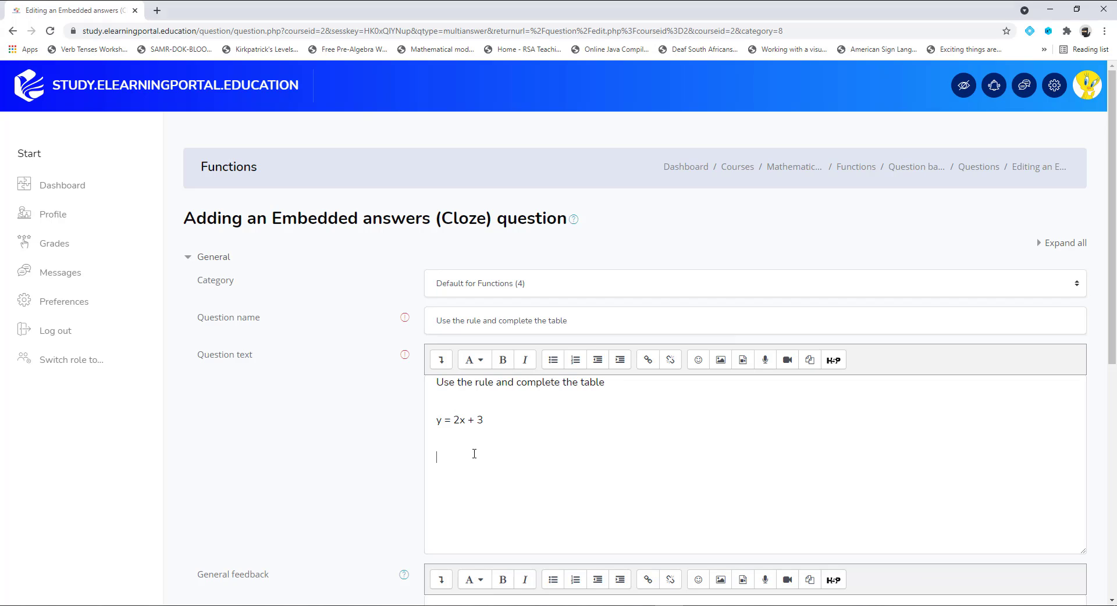
{"action": "key", "text": "ctrl+v"}
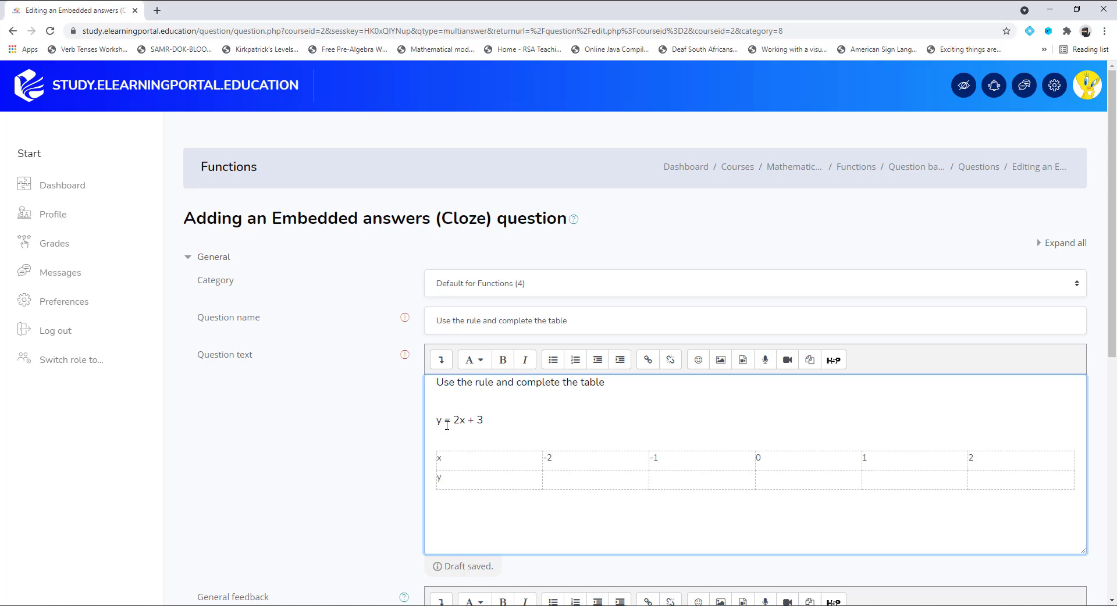
Step: Enter the Cloze code {1:SHORTANSWER:=-1} in the y cell under x = -2
{"action": "left_click", "coordinate": [620, 482]}
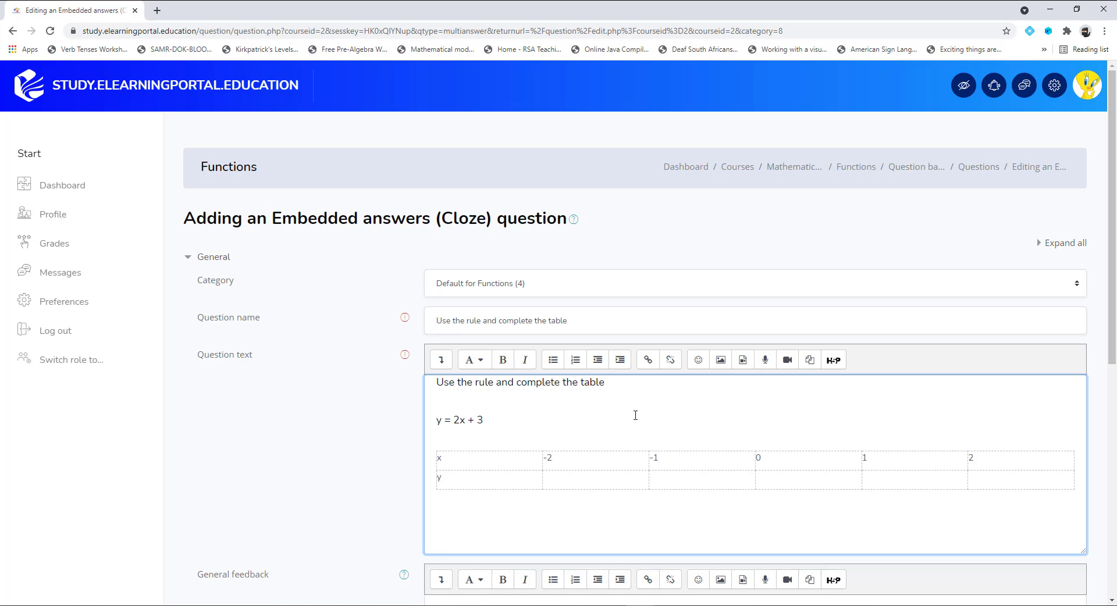
{"action": "scroll", "coordinate": [582, 428], "scroll_direction": "down", "scroll_amount": 1}
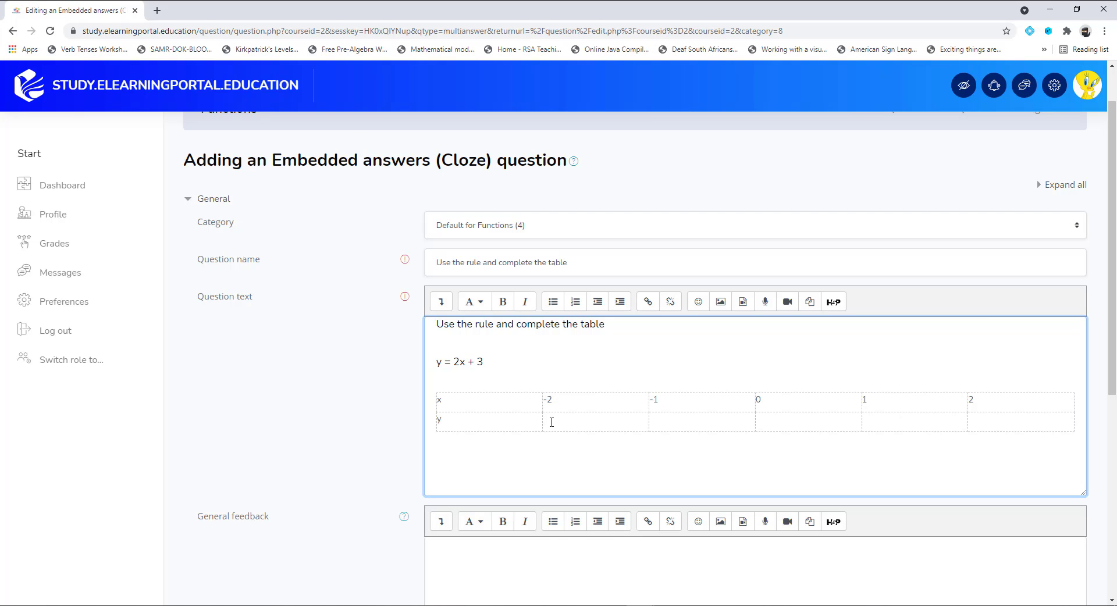
{"action": "type", "text": "{1:SHORTANSWER"}
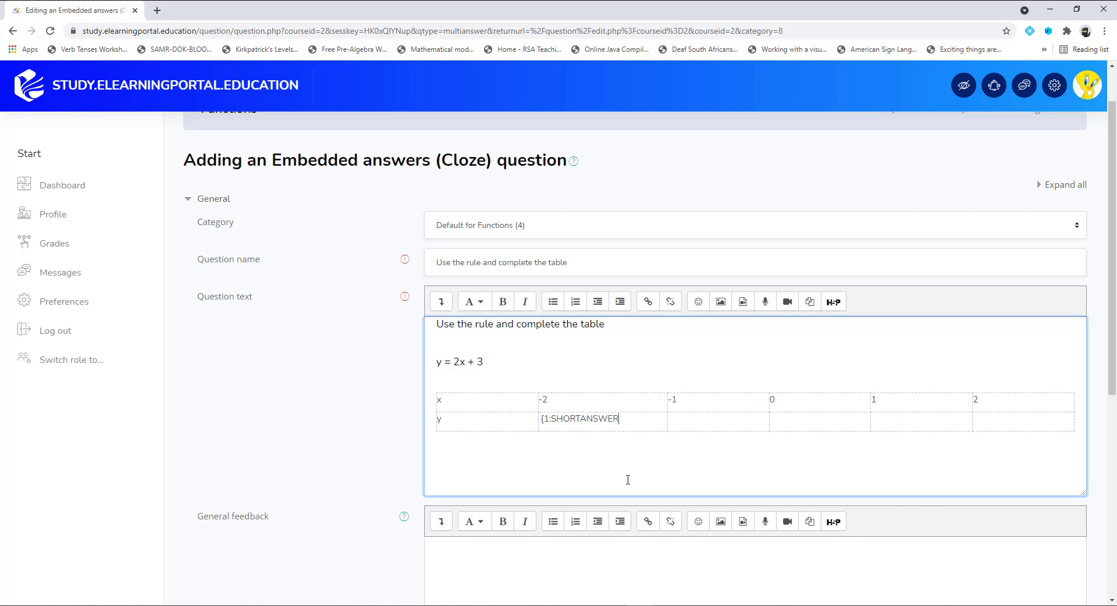
{"action": "type", "text": ":"}
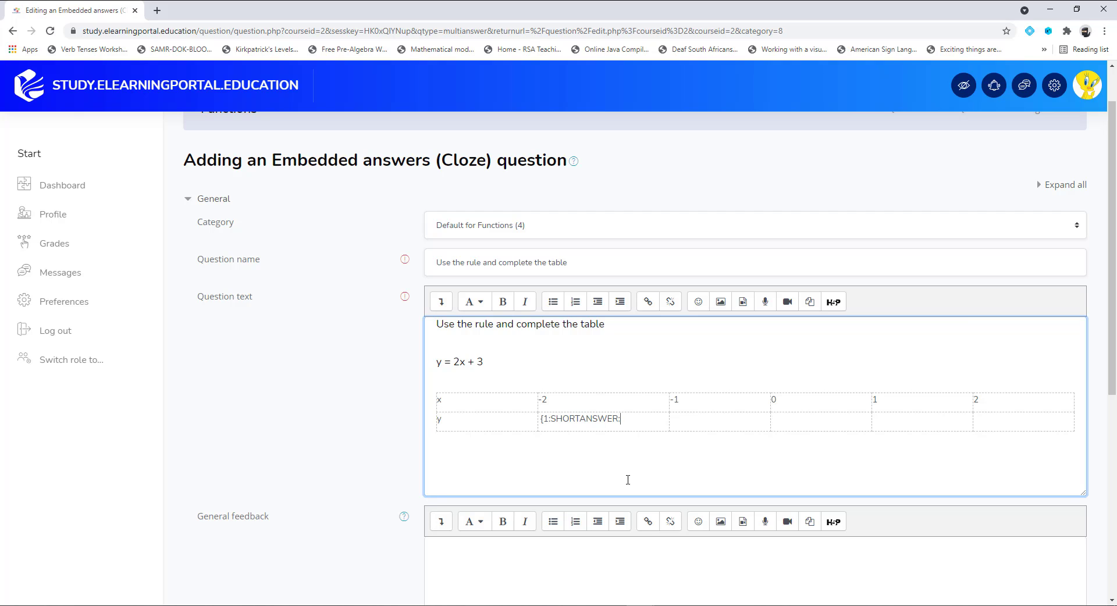
{"action": "type", "text": "="}
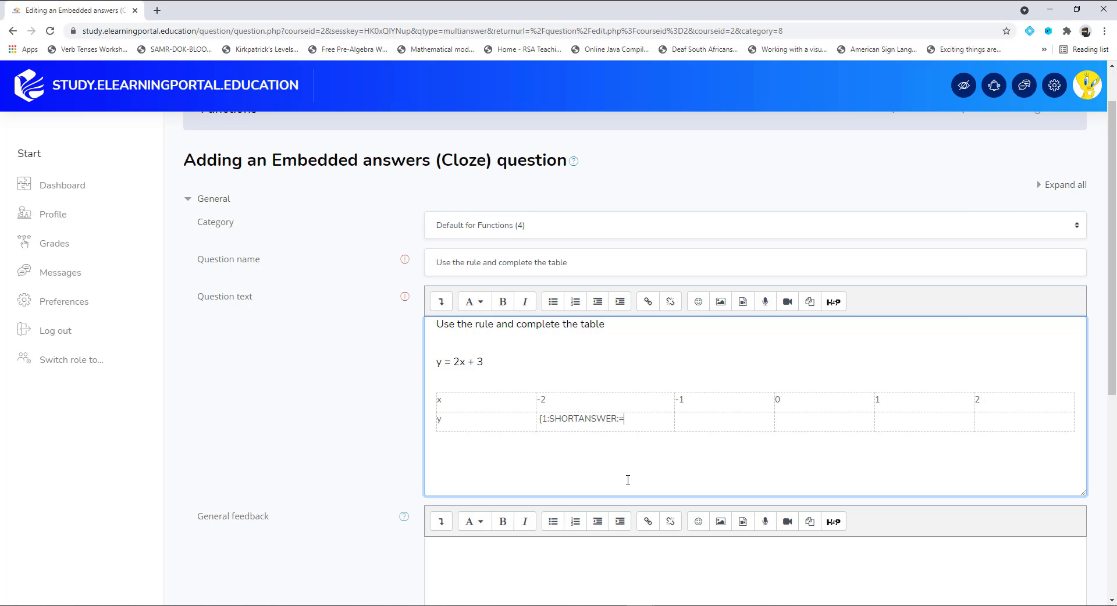
{"action": "type", "text": "-1}"}
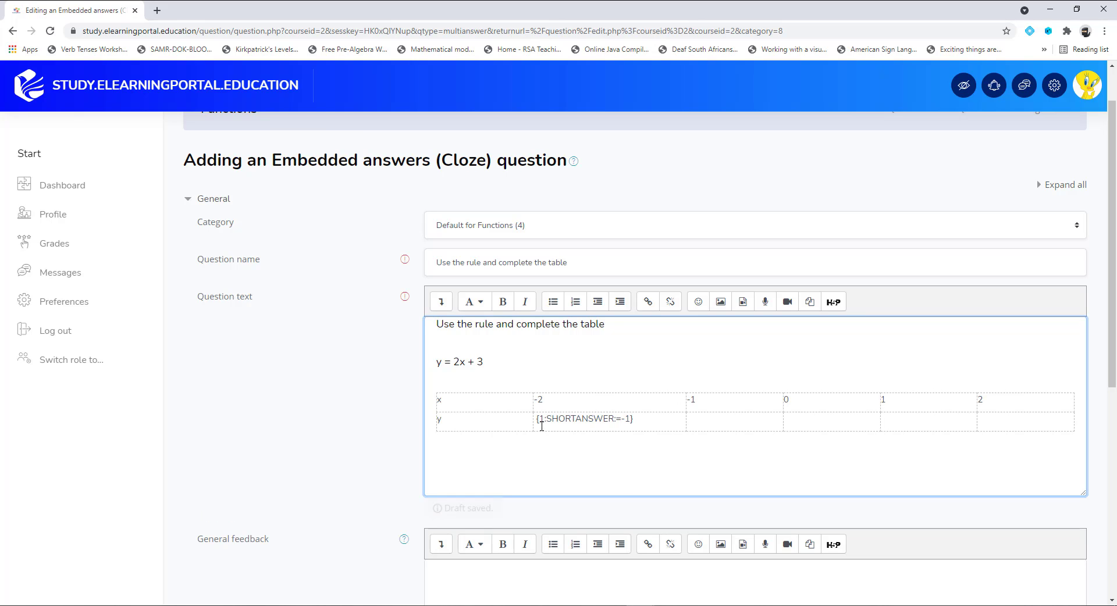
Step: Copy the {1:SHORTANSWER:=-1} code into the other four y cells of the table
{"action": "left_click_drag", "start_coordinate": [534, 419], "coordinate": [643, 418]}
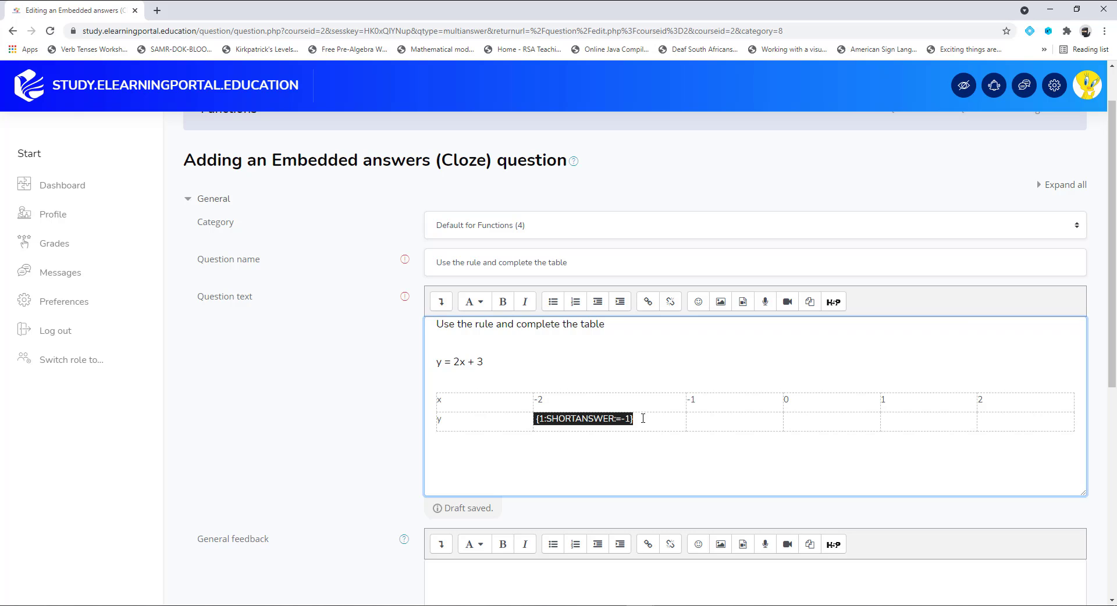
{"action": "left_click", "coordinate": [730, 422]}
{"action": "key", "text": "ctrl+v"}
{"action": "left_click", "coordinate": [834, 423]}
{"action": "key", "text": "ctrl+v"}
{"action": "left_click", "coordinate": [933, 425]}
{"action": "key", "text": "ctrl+v"}
{"action": "left_click", "coordinate": [1009, 423]}
{"action": "key", "text": "ctrl+v"}
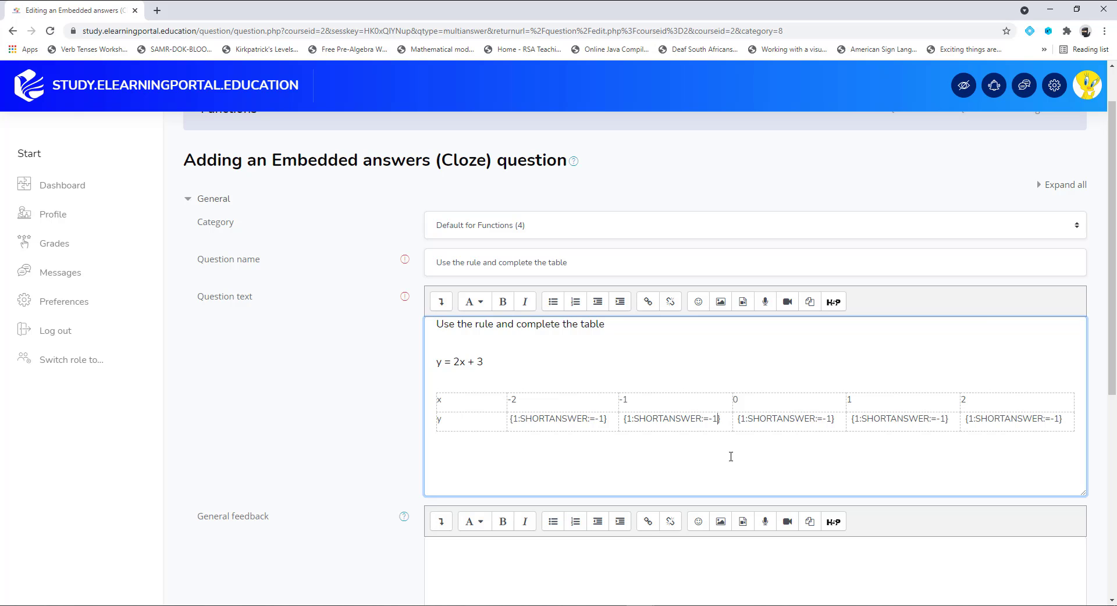
Step: Change the short-answer values under x = -1, 0 and 1 to 1, 3 and 5 respectively
{"action": "key", "text": "BackSpace"}
{"action": "key", "text": "BackSpace"}
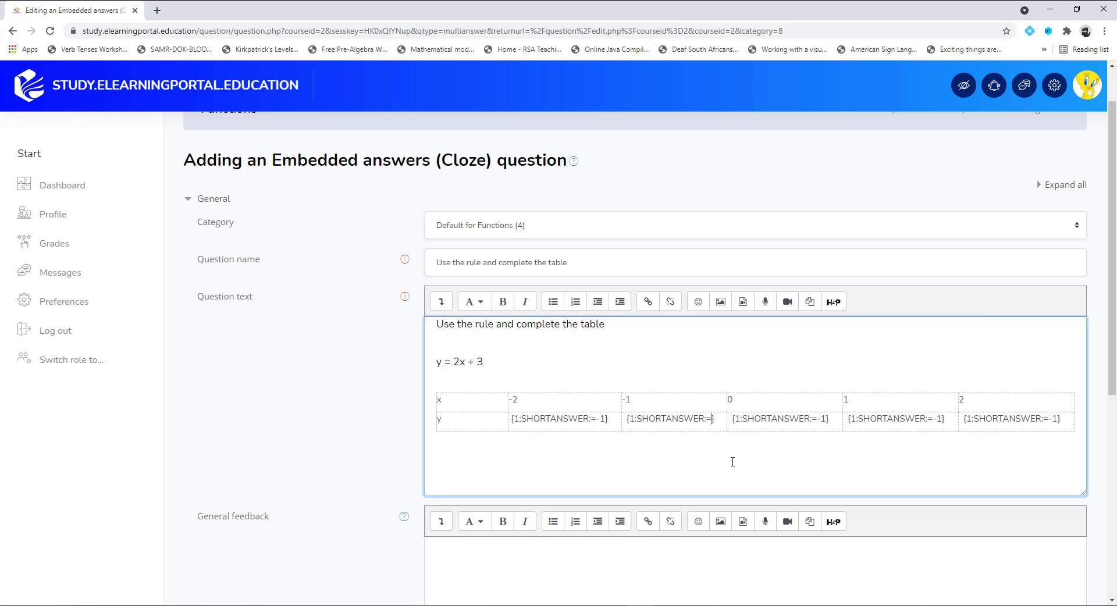
{"action": "type", "text": "1"}
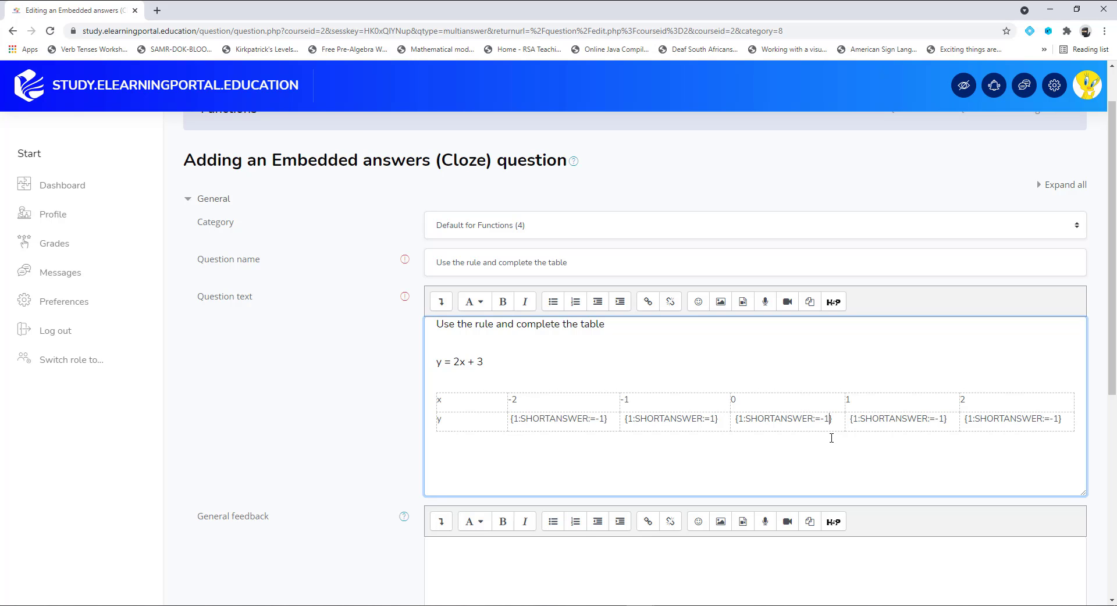
{"action": "key", "text": "BackSpace"}
{"action": "key", "text": "BackSpace"}
{"action": "type", "text": "3"}
{"action": "left_click", "coordinate": [943, 419]}
{"action": "key", "text": "BackSpace"}
{"action": "key", "text": "BackSpace"}
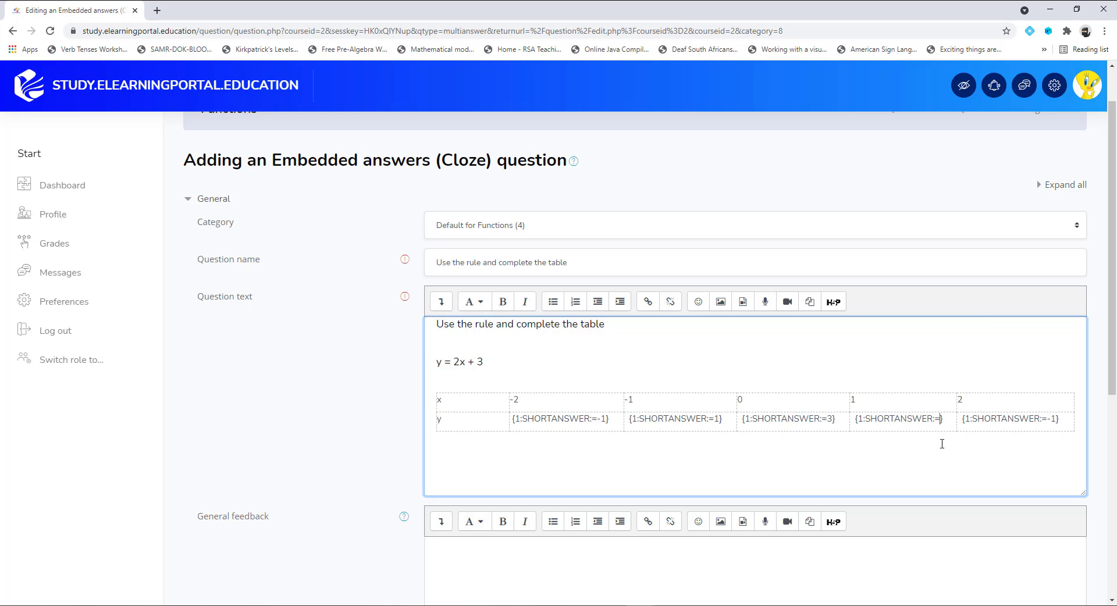
{"action": "type", "text": "5"}
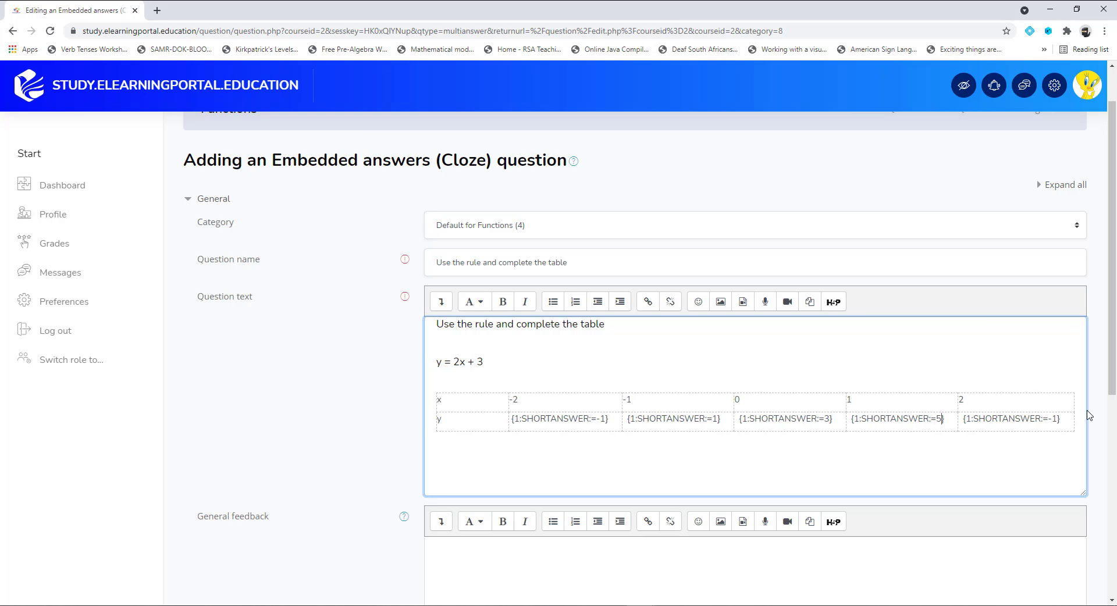
Step: Change the short-answer value in the y cell under x = 2 to 7
{"action": "left_click", "coordinate": [1056, 419]}
{"action": "key", "text": "BackSpace"}
{"action": "key", "text": "BackSpace"}
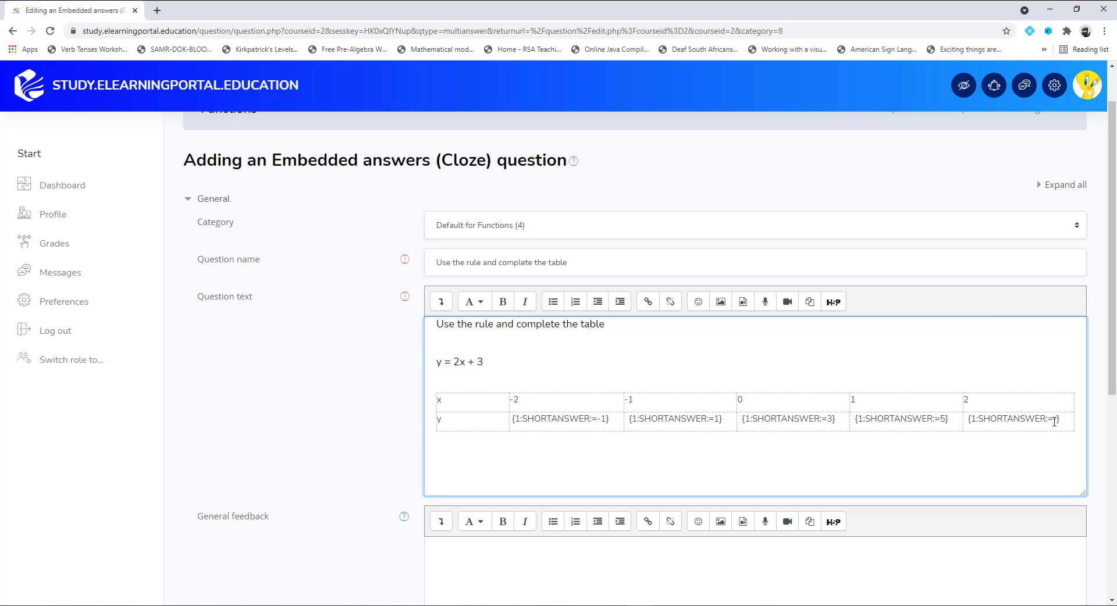
{"action": "type", "text": "7"}
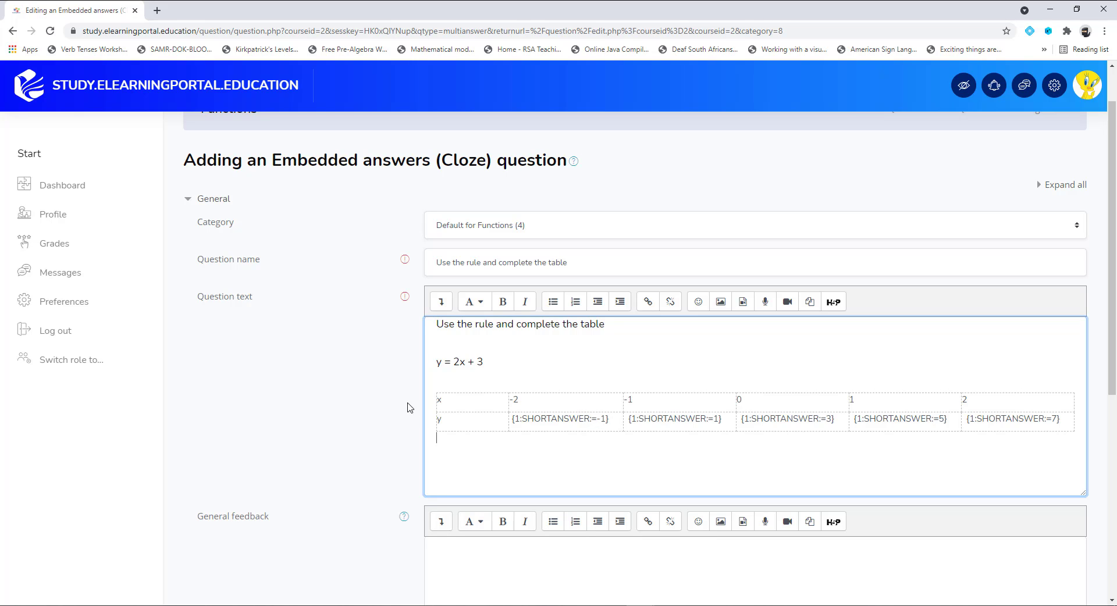
Step: Decode and verify the Cloze question text
{"action": "scroll", "coordinate": [310, 392], "scroll_direction": "down", "scroll_amount": 3}
{"action": "left_click", "coordinate": [474, 339]}
{"action": "scroll", "coordinate": [355, 370], "scroll_direction": "down", "scroll_amount": 1}
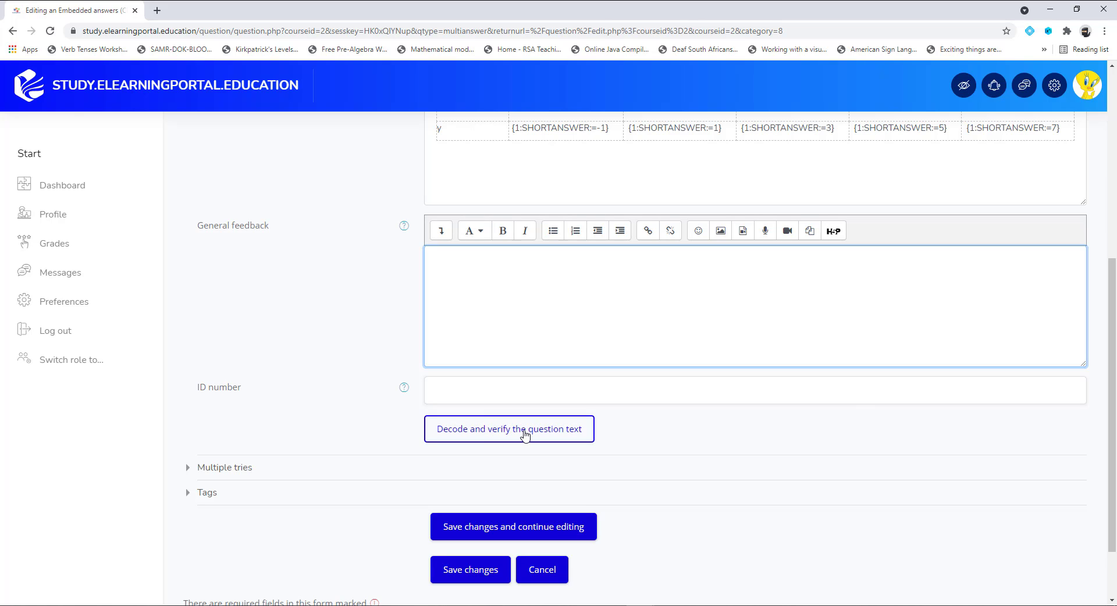
{"action": "left_click", "coordinate": [525, 434]}
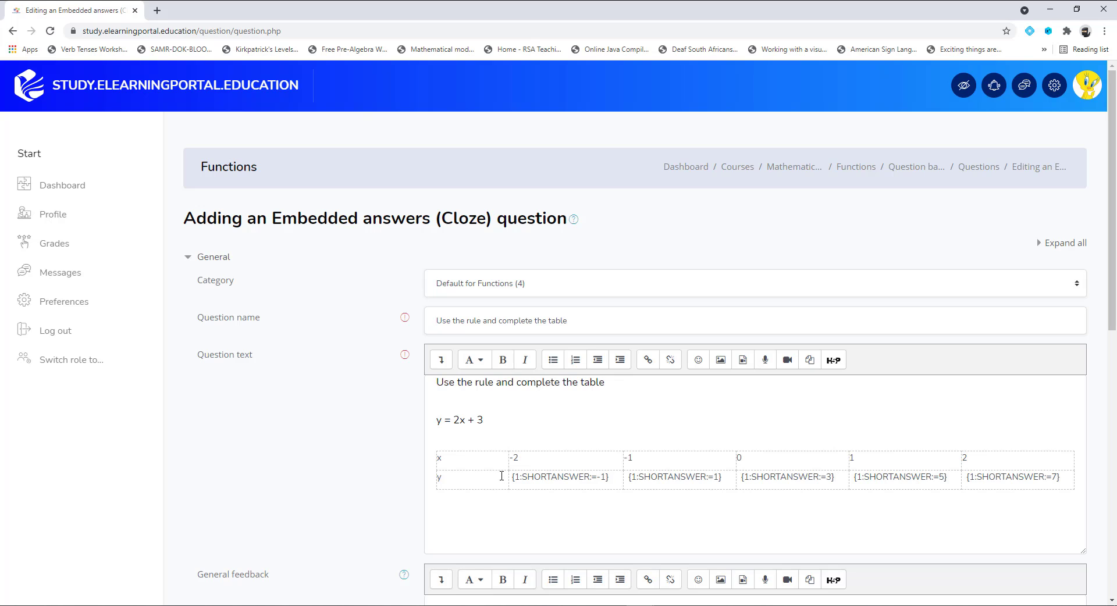
Step: Examine the decoded details of short-answer question 1 against the first y cell of the table
{"action": "scroll", "coordinate": [377, 447], "scroll_direction": "down", "scroll_amount": 4}
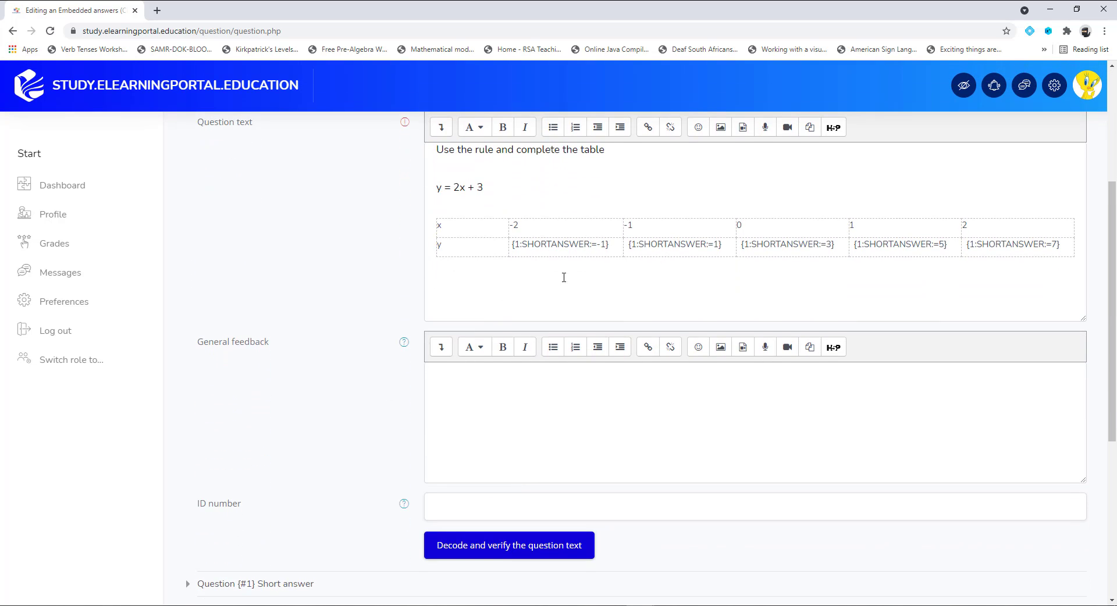
{"action": "scroll", "coordinate": [369, 335], "scroll_direction": "down", "scroll_amount": 4}
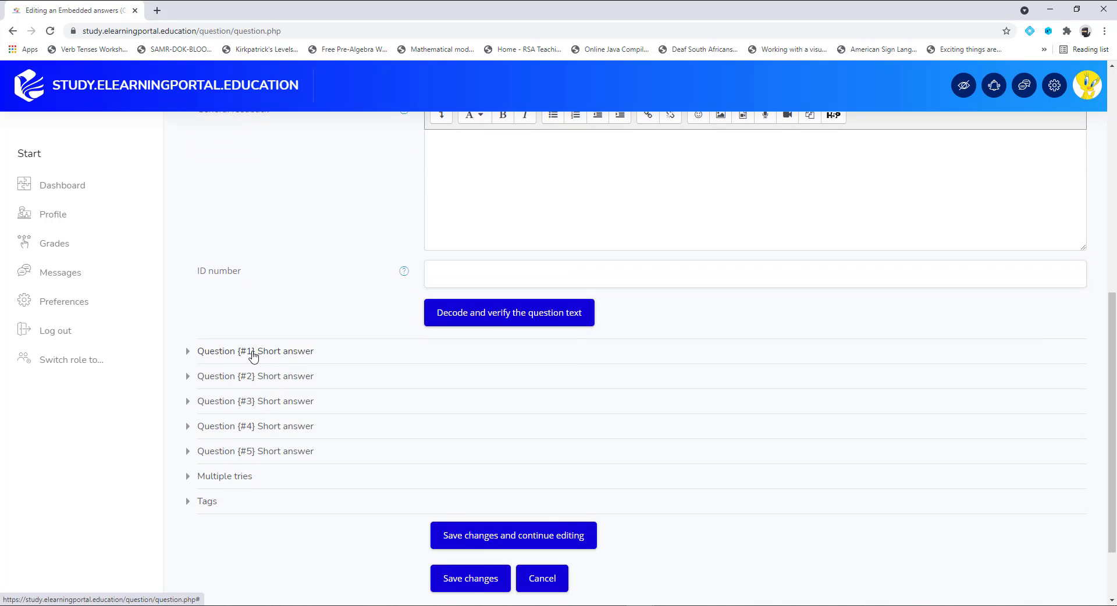
{"action": "left_click", "coordinate": [282, 352]}
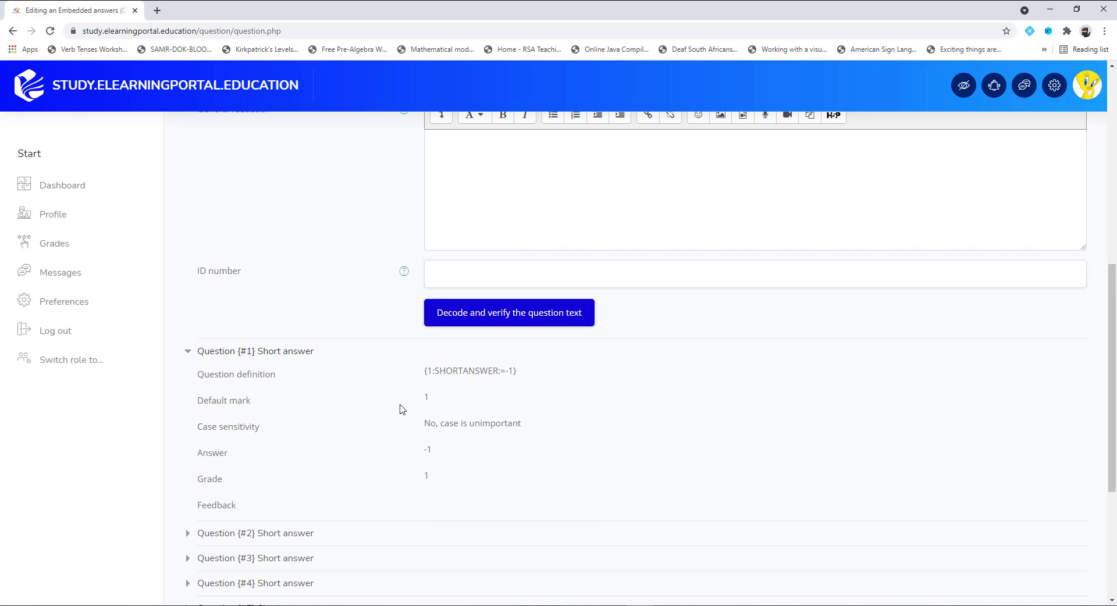
{"action": "scroll", "coordinate": [455, 410], "scroll_direction": "up", "scroll_amount": 5}
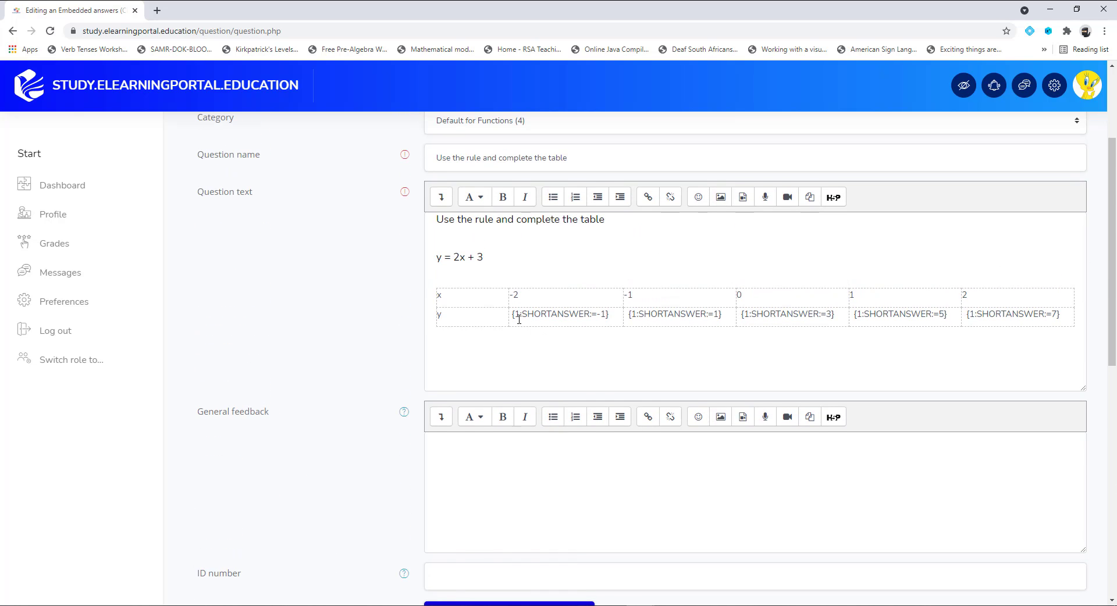
{"action": "scroll", "coordinate": [516, 314], "scroll_direction": "down", "scroll_amount": 7}
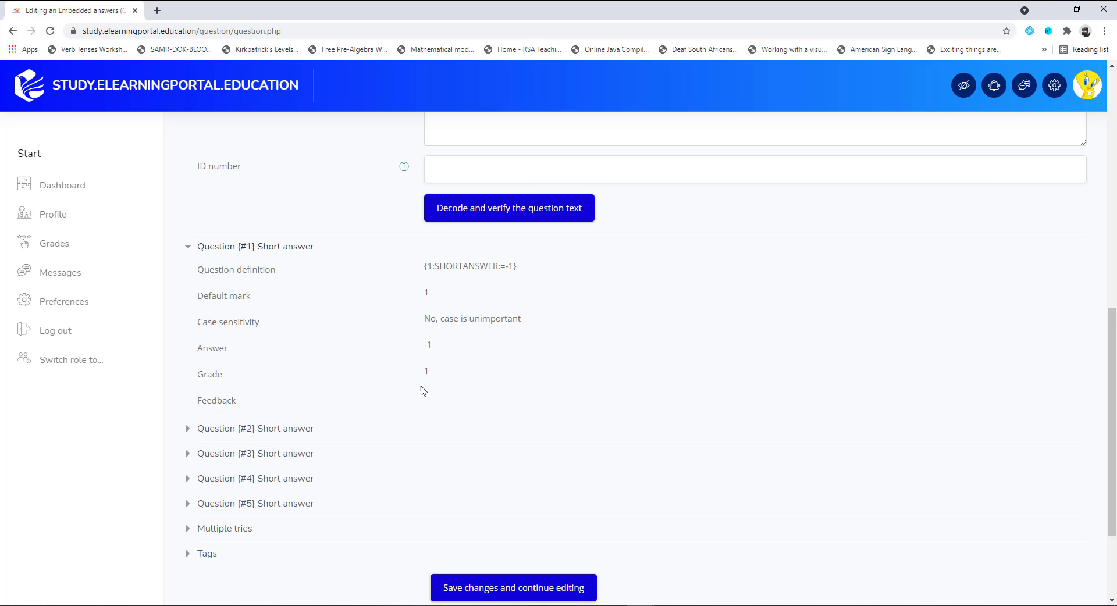
{"action": "scroll", "coordinate": [537, 392], "scroll_direction": "up", "scroll_amount": 6}
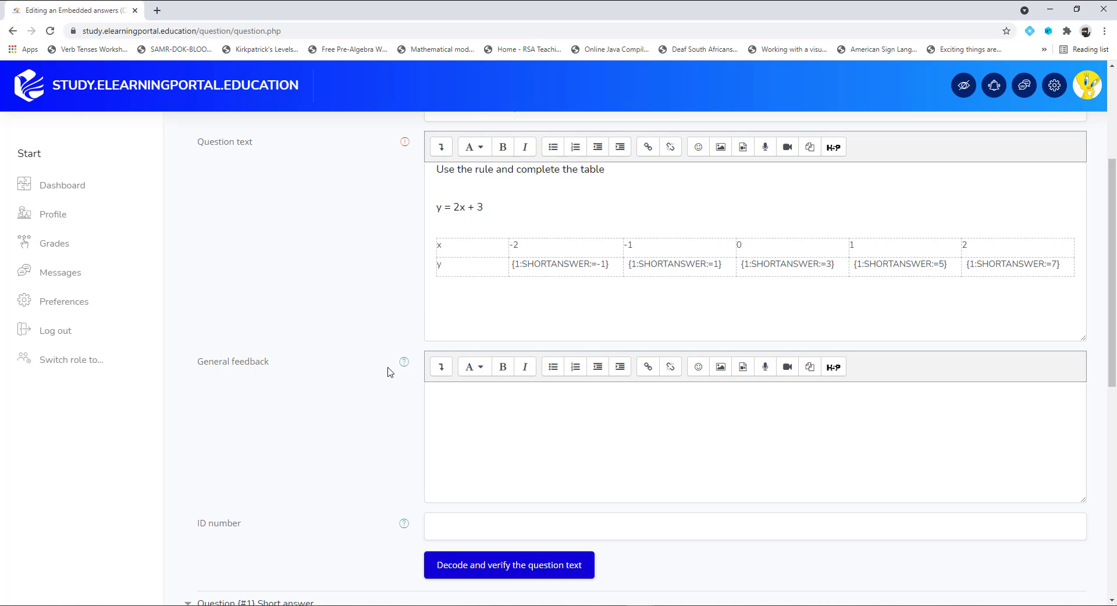
{"action": "scroll", "coordinate": [389, 371], "scroll_direction": "down", "scroll_amount": 8}
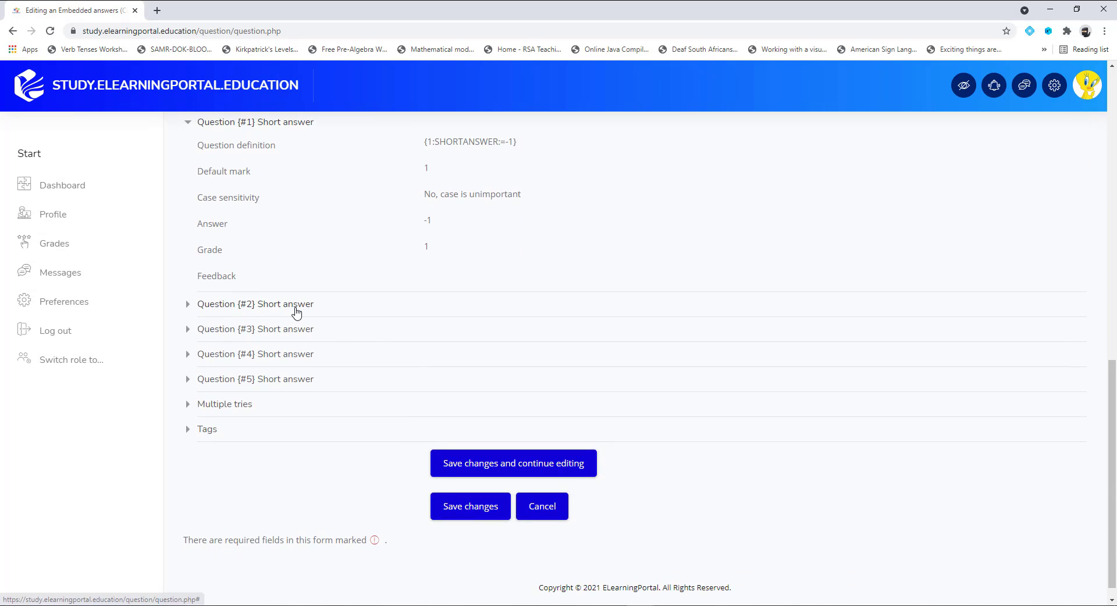
Step: Check the definition, answer and grade decoded for each of short-answer questions 2 to 5
{"action": "left_click", "coordinate": [297, 313]}
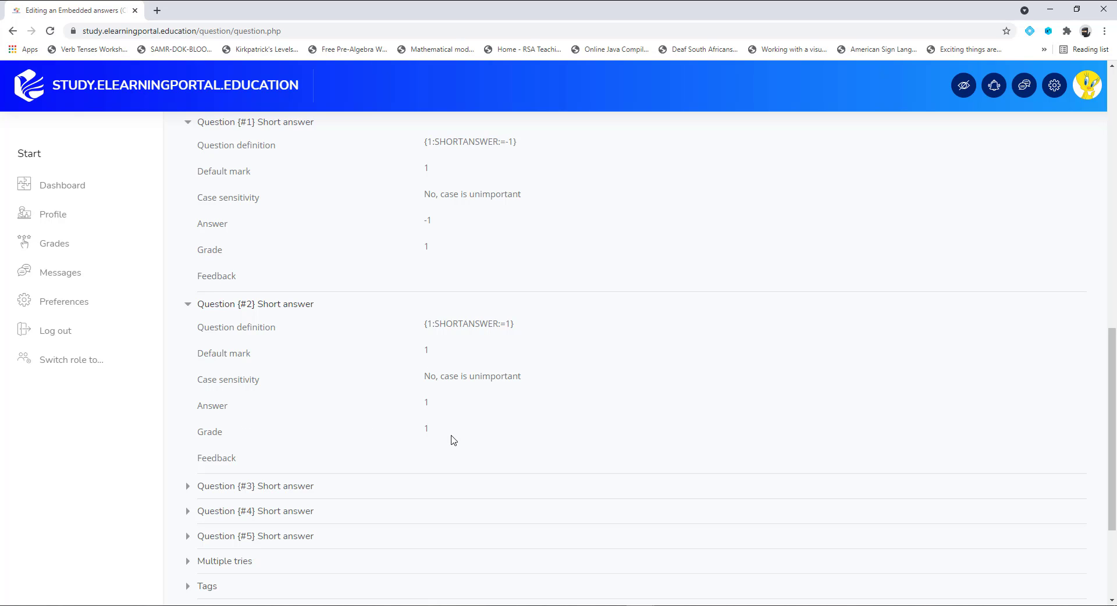
{"action": "scroll", "coordinate": [429, 431], "scroll_direction": "down", "scroll_amount": 2}
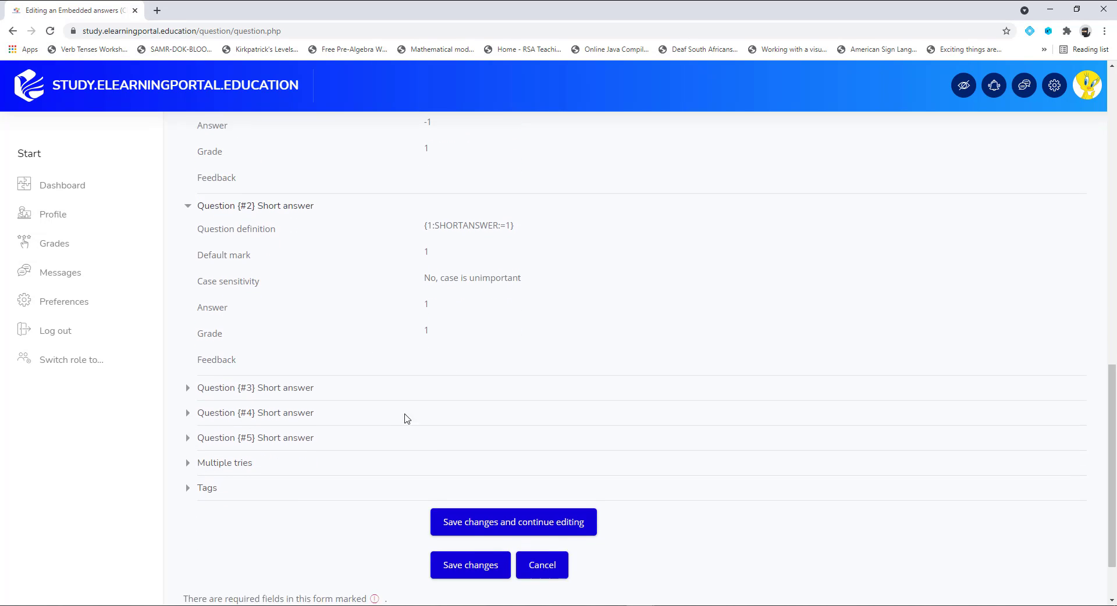
{"action": "left_click", "coordinate": [289, 372]}
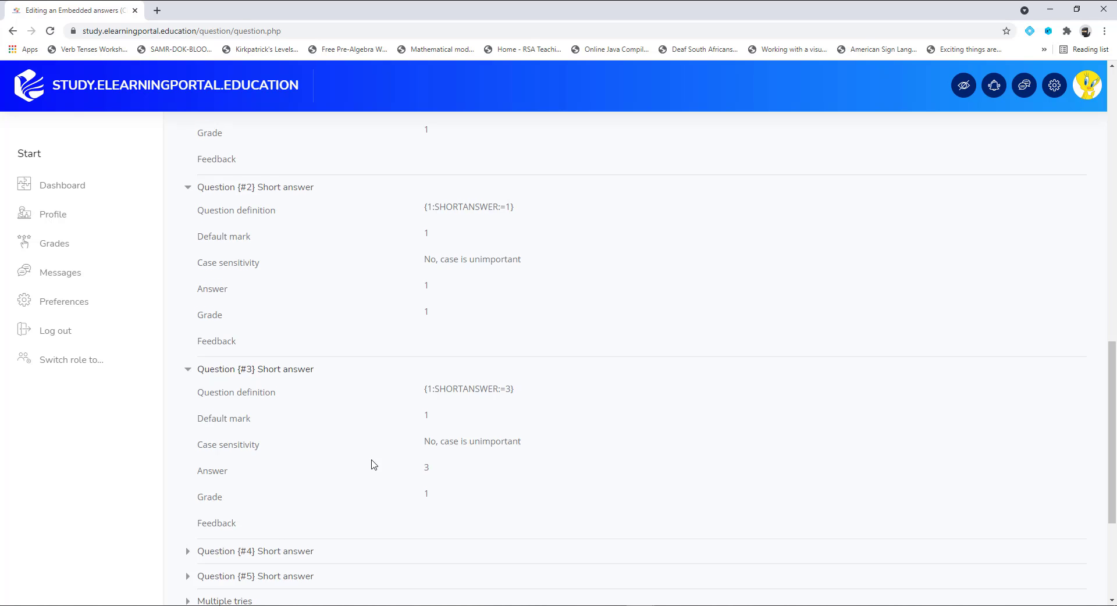
{"action": "scroll", "coordinate": [419, 443], "scroll_direction": "down", "scroll_amount": 2}
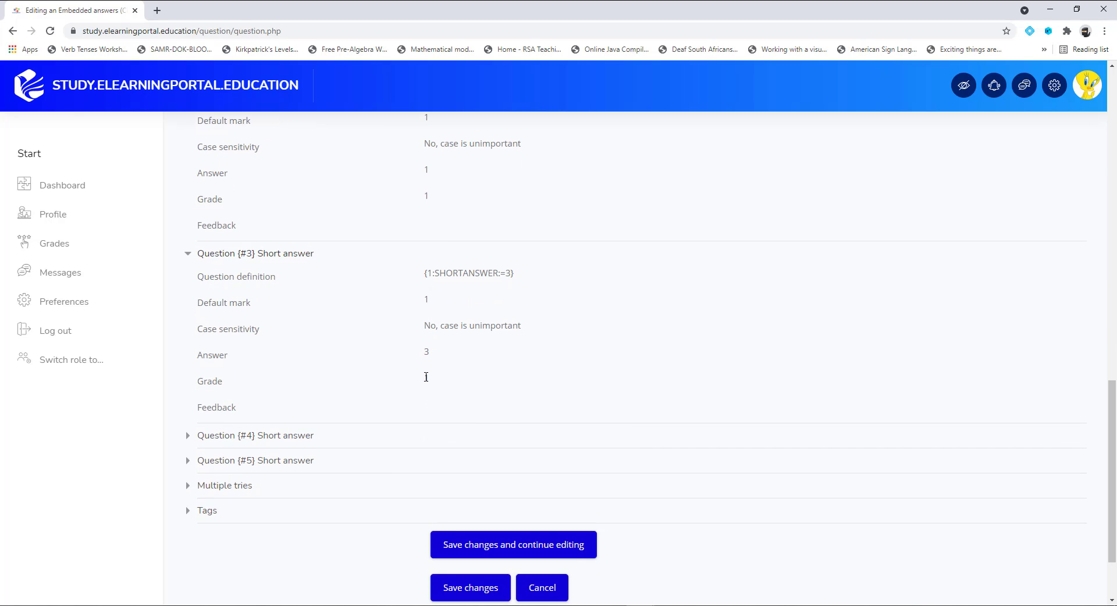
{"action": "left_click", "coordinate": [291, 437]}
{"action": "scroll", "coordinate": [350, 367], "scroll_direction": "down", "scroll_amount": 3}
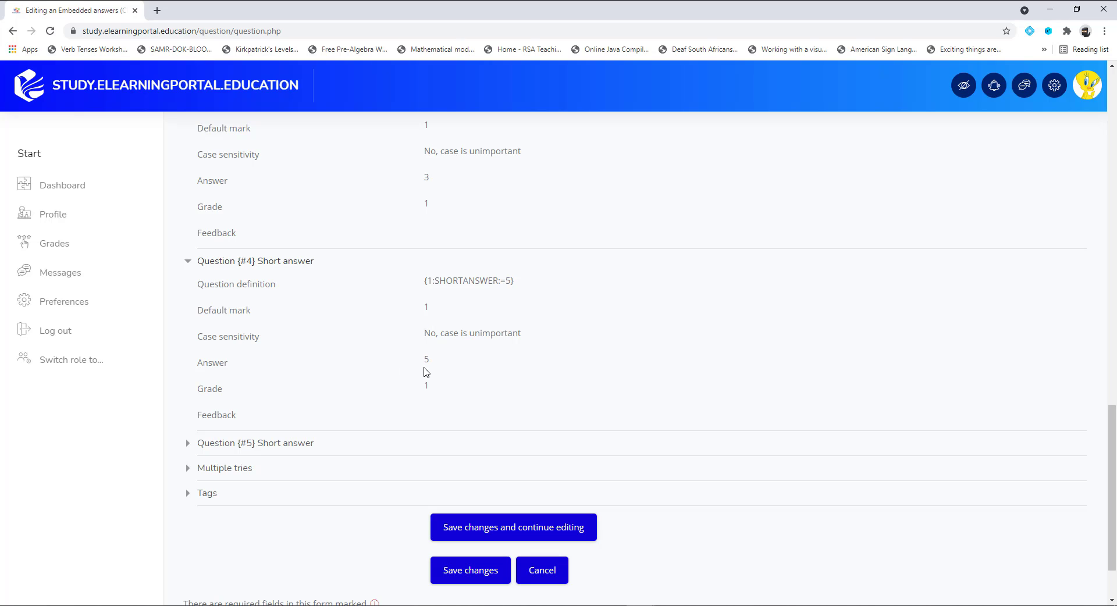
{"action": "scroll", "coordinate": [349, 392], "scroll_direction": "down", "scroll_amount": 1}
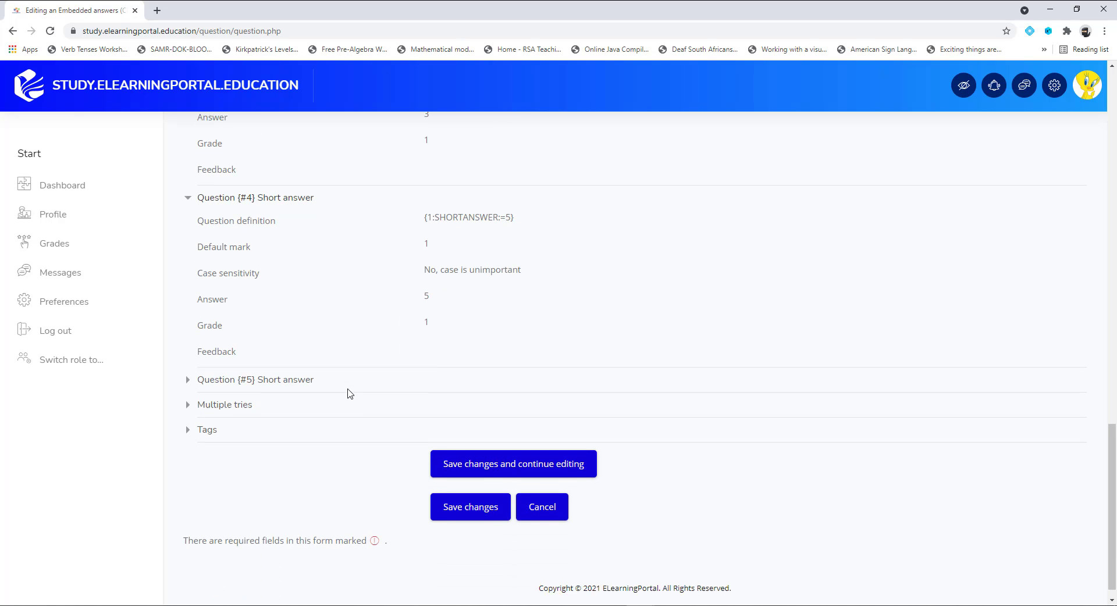
{"action": "left_click", "coordinate": [300, 362]}
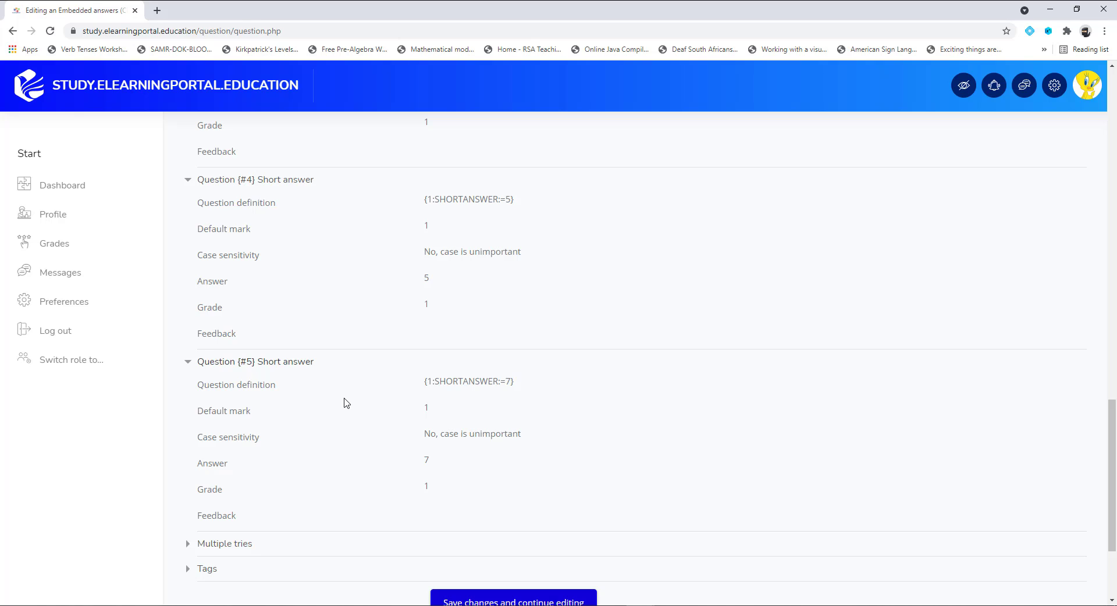
{"action": "scroll", "coordinate": [344, 402], "scroll_direction": "down", "scroll_amount": 1}
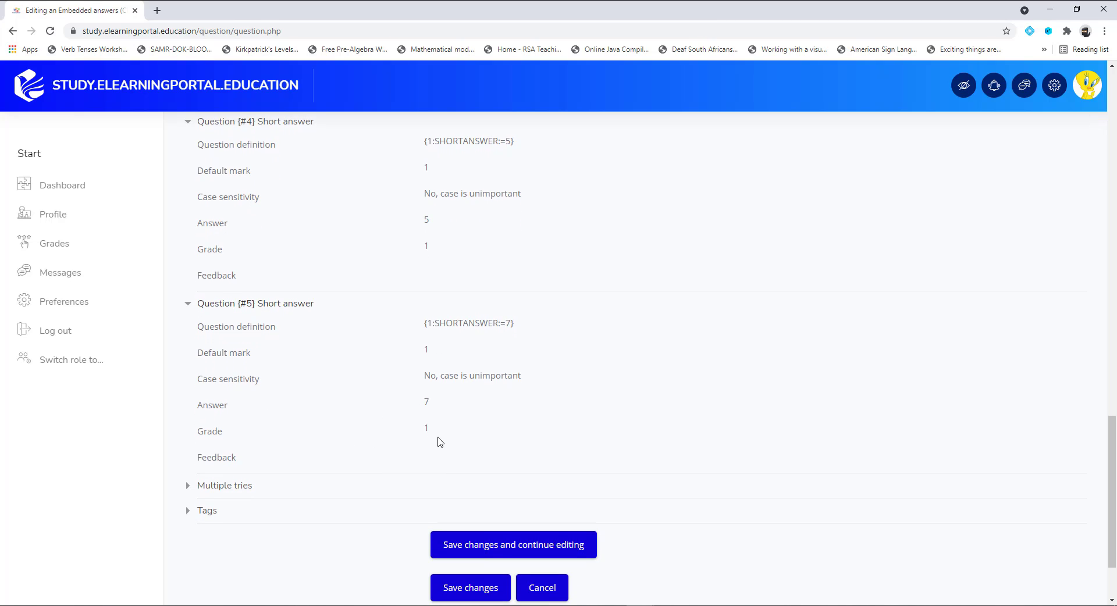
{"action": "scroll", "coordinate": [361, 423], "scroll_direction": "down", "scroll_amount": 2}
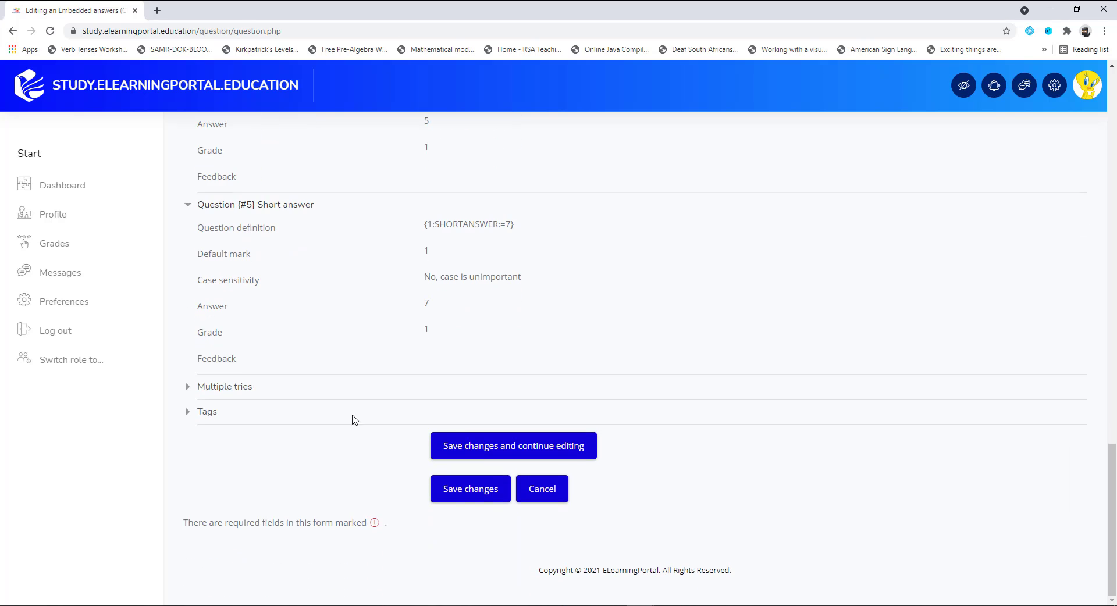
Step: Save the question and preview "Use the rule and complete the table" from the question bank
{"action": "left_click", "coordinate": [464, 496]}
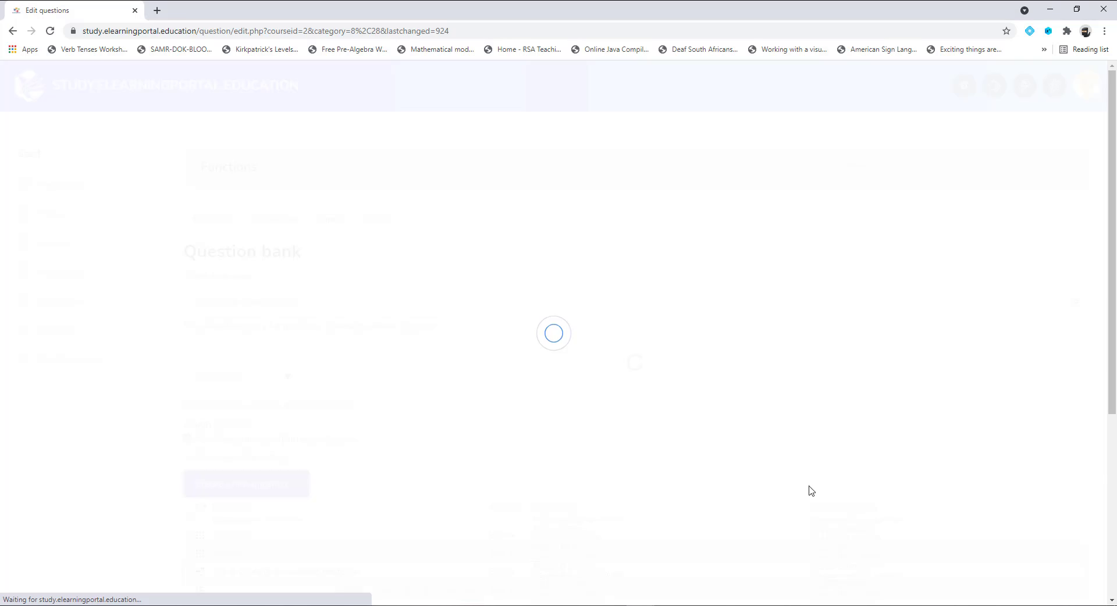
{"action": "scroll", "coordinate": [477, 291], "scroll_direction": "down", "scroll_amount": 3}
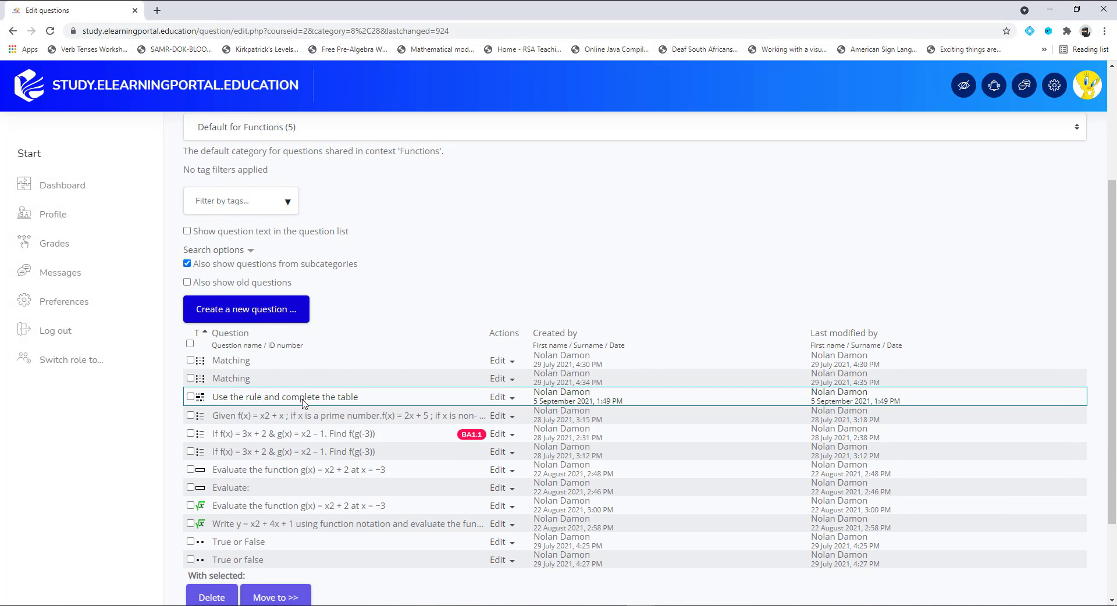
{"action": "left_click", "coordinate": [512, 399]}
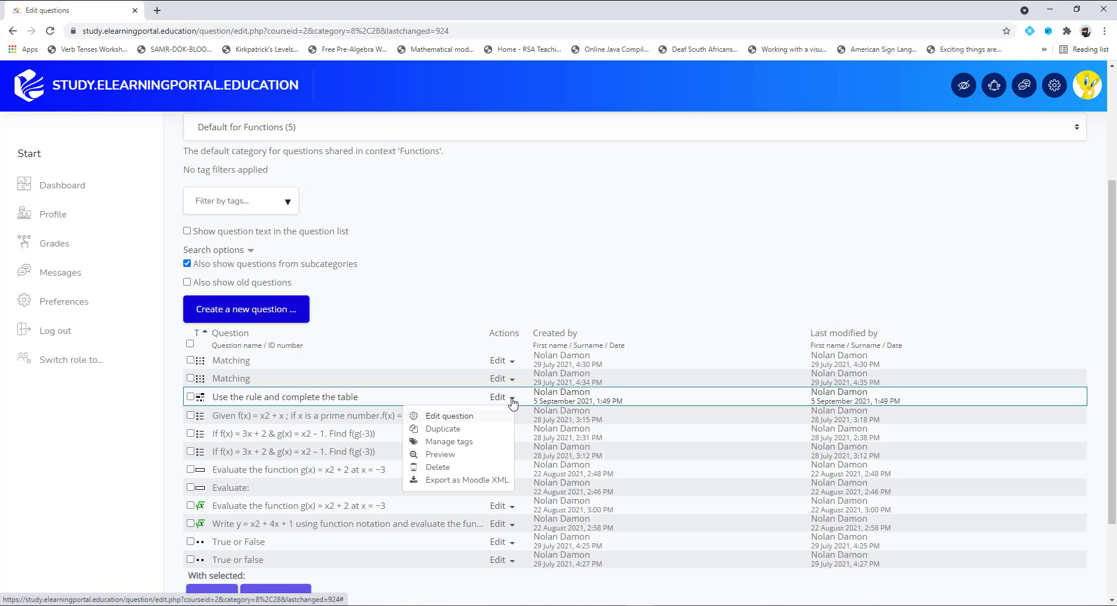
{"action": "left_click", "coordinate": [441, 455]}
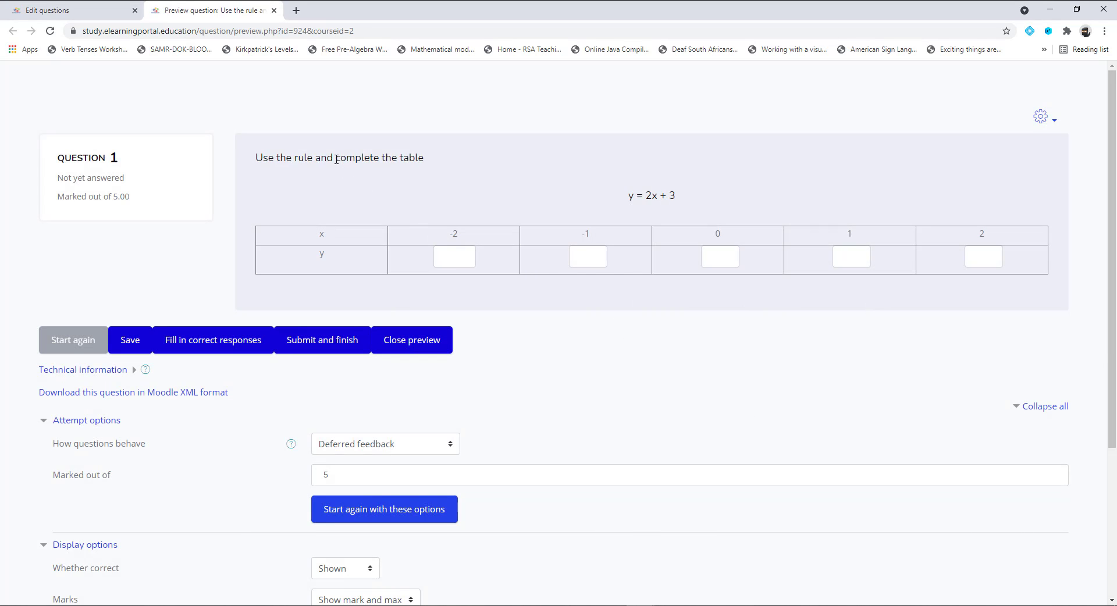
Step: Fill in the five y answers in the previewed table, then submit and finish the attempt
{"action": "left_click", "coordinate": [461, 259]}
{"action": "left_click", "coordinate": [576, 256]}
{"action": "left_click", "coordinate": [714, 257]}
{"action": "left_click", "coordinate": [846, 258]}
{"action": "left_click", "coordinate": [981, 259]}
{"action": "left_click", "coordinate": [326, 347]}
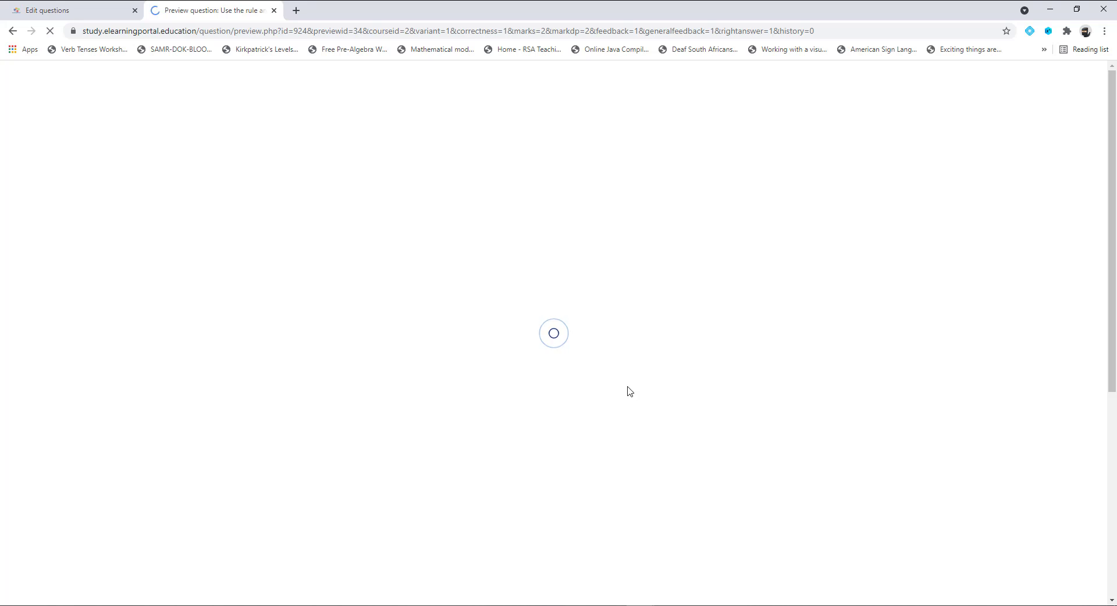
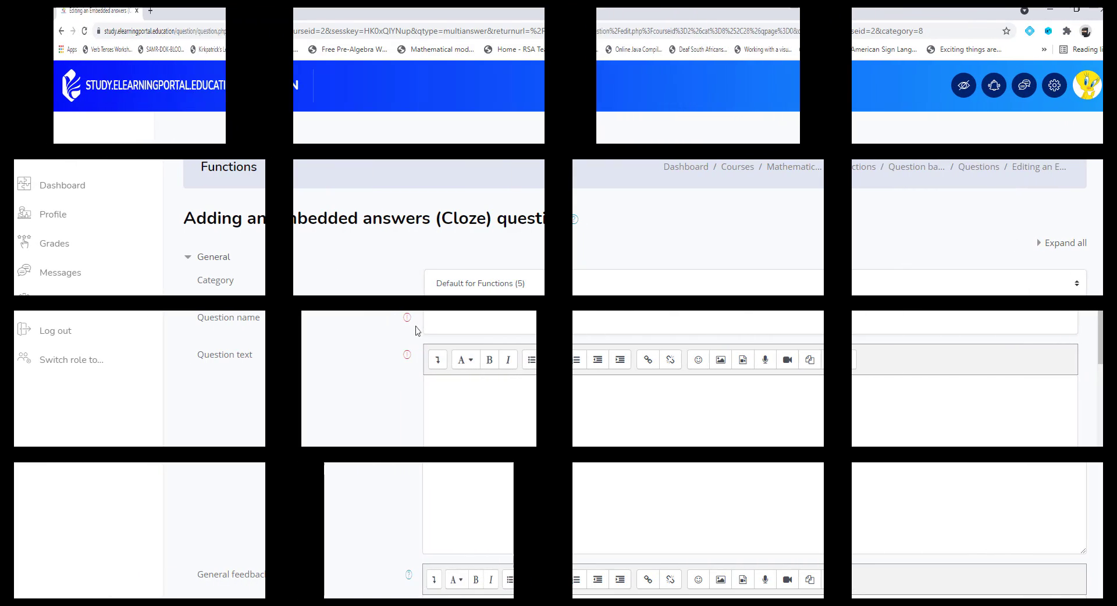
Step: Name the new Embedded answers (Cloze) question "Complete the table by using the rule"
{"action": "left_click", "coordinate": [483, 325]}
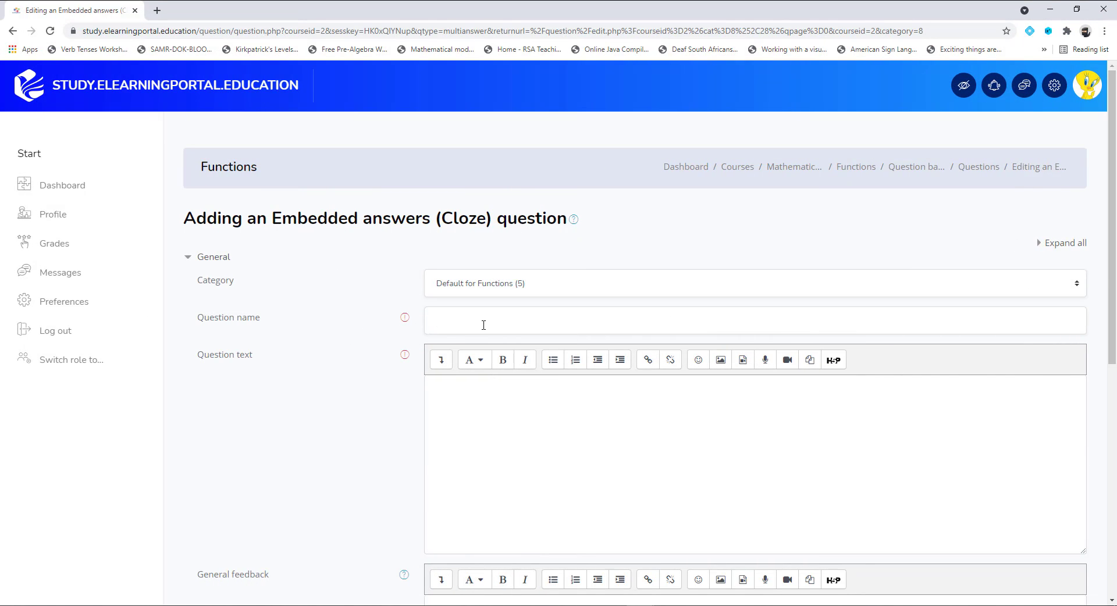
{"action": "type", "text": "Comp;lete the table by using the "}
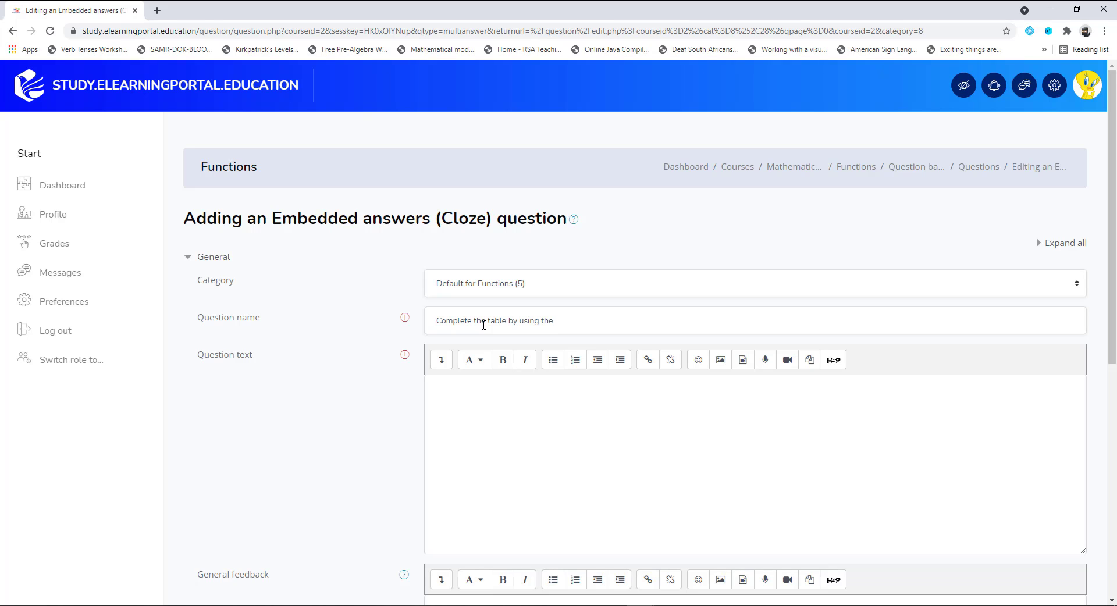
{"action": "type", "text": "rule"}
Step: Copy the whole question name into the question text
{"action": "key", "text": "shift+Left"}
{"action": "key", "text": "shift+Left"}
{"action": "key", "text": "shift+Left"}
{"action": "key", "text": "shift+Left"}
{"action": "key", "text": "shift+Left"}
{"action": "key", "text": "shift+Left"}
{"action": "key", "text": "ctrl+a"}
{"action": "key", "text": "ctrl+c"}
{"action": "left_click", "coordinate": [532, 416]}
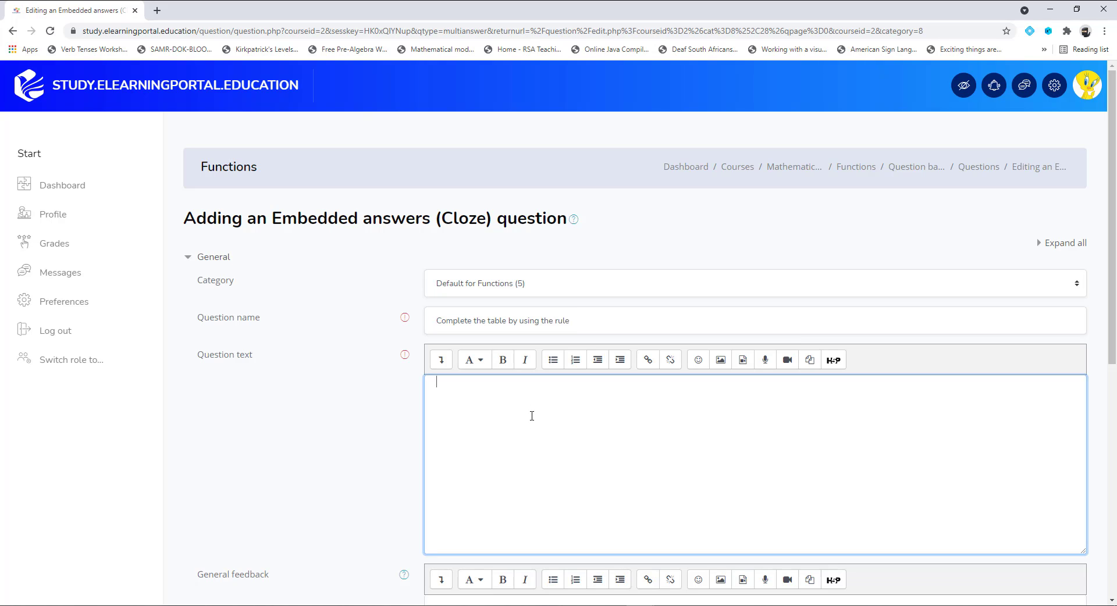
{"action": "key", "text": "ctrl+v"}
Step: Format the instruction line in the question text as Heading (medium) and centre it
{"action": "left_click_drag", "start_coordinate": [438, 383], "coordinate": [580, 383]}
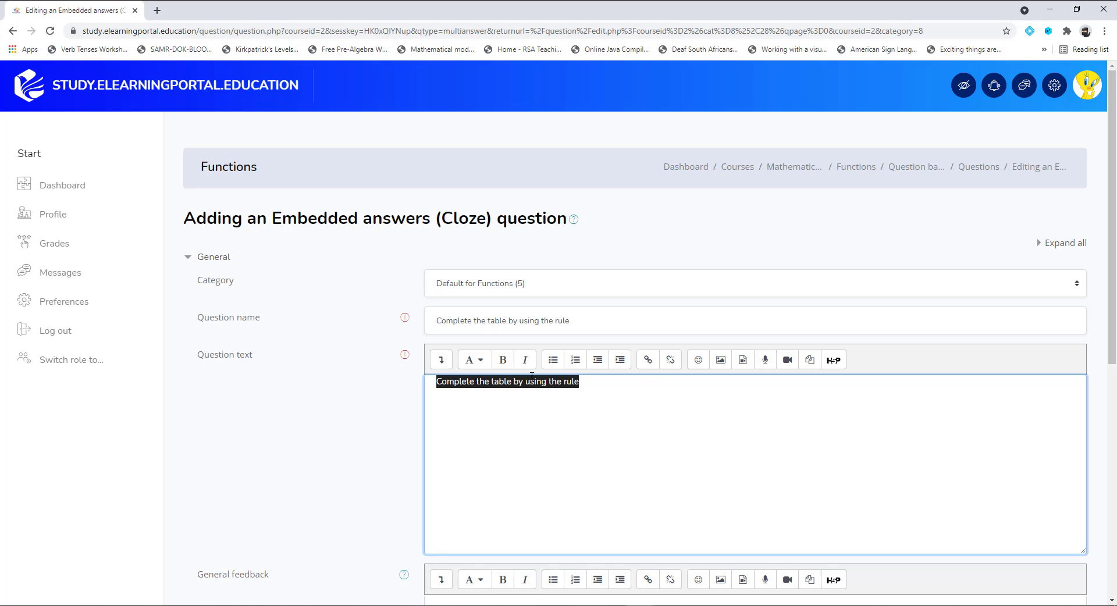
{"action": "left_click", "coordinate": [472, 360]}
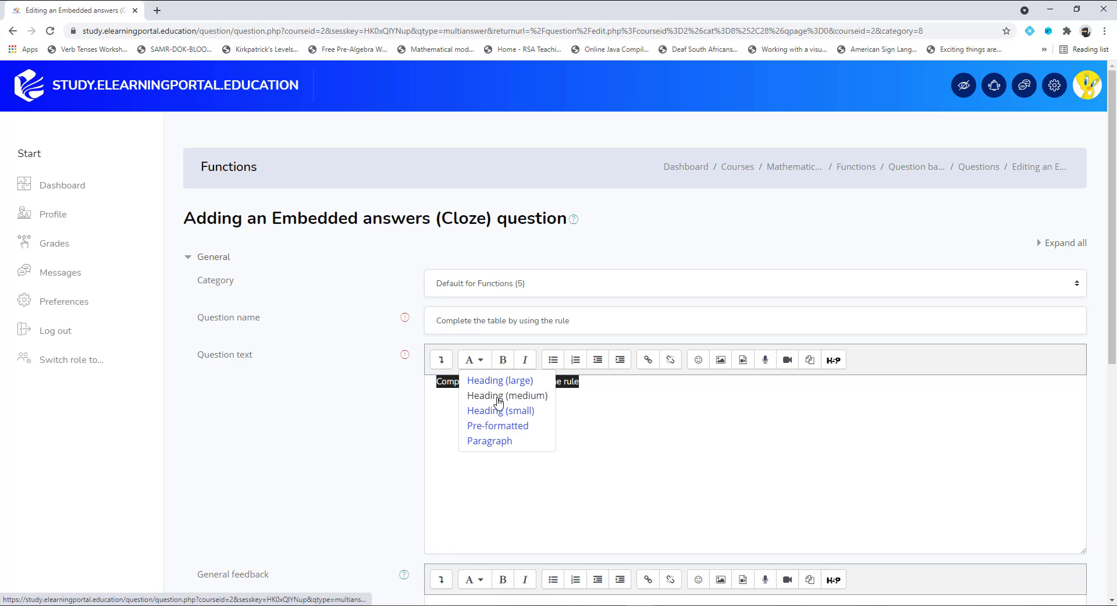
{"action": "left_click", "coordinate": [496, 398]}
{"action": "left_click", "coordinate": [441, 360]}
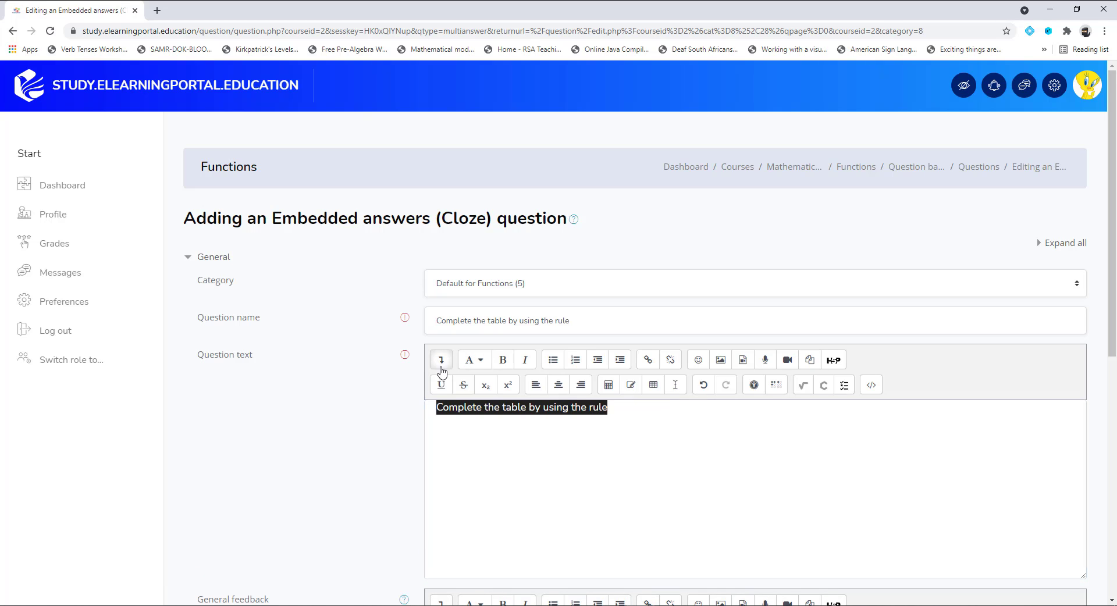
{"action": "left_click", "coordinate": [559, 385]}
{"action": "left_click", "coordinate": [864, 411]}
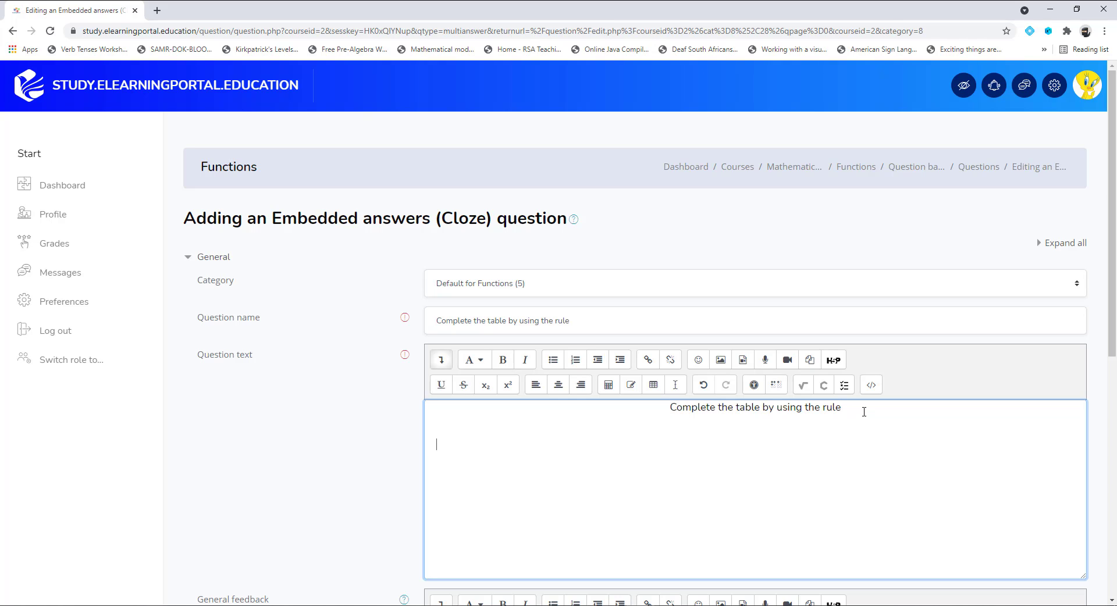
Step: Add the rule y = 2x + 3 below the instruction line, formatted as Heading (medium) and centred
{"action": "type", "text": "y = 2x + 3"}
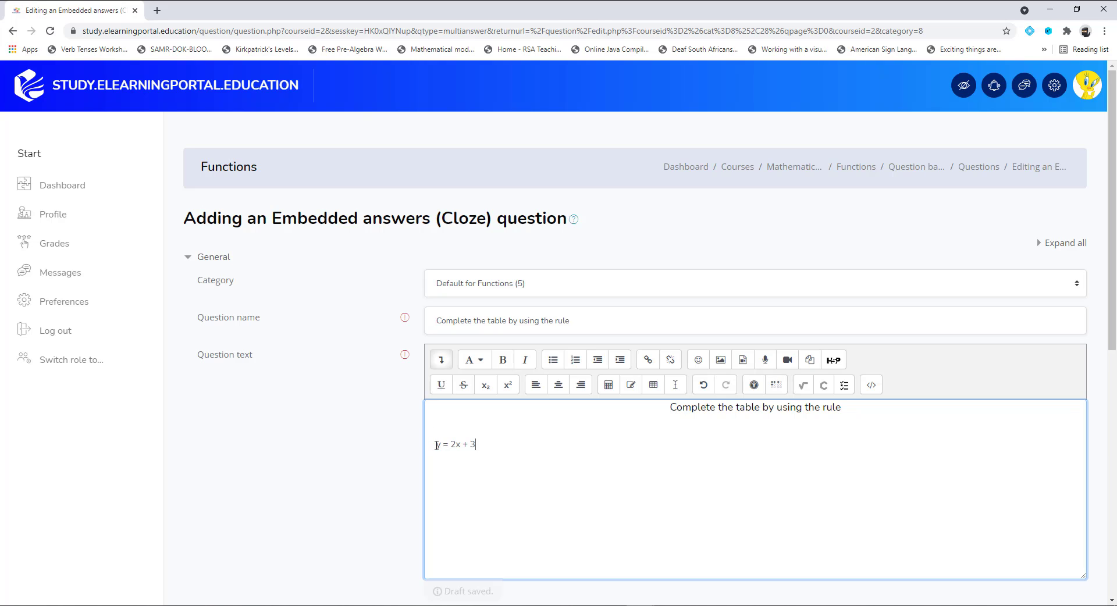
{"action": "left_click_drag", "start_coordinate": [435, 444], "coordinate": [476, 444]}
{"action": "left_click", "coordinate": [481, 362]}
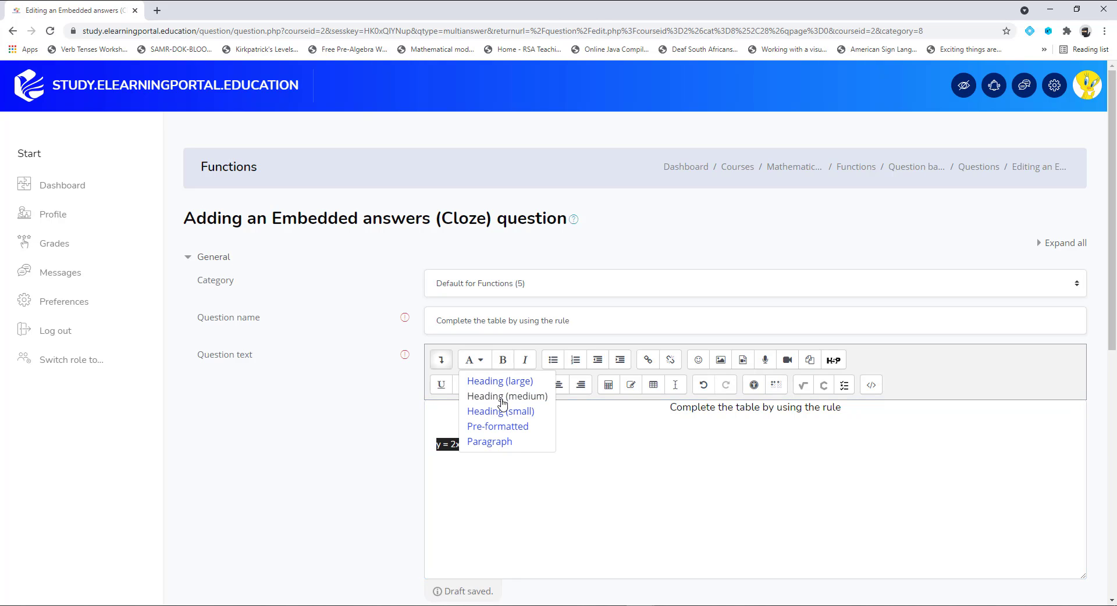
{"action": "left_click", "coordinate": [559, 392]}
{"action": "left_click", "coordinate": [559, 386]}
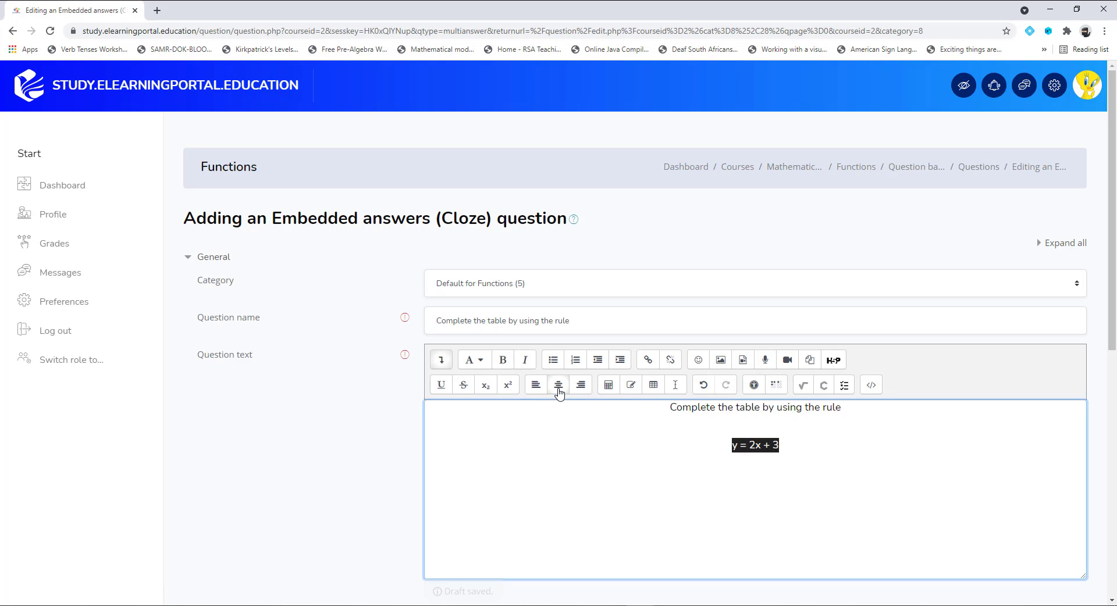
{"action": "left_click", "coordinate": [796, 450]}
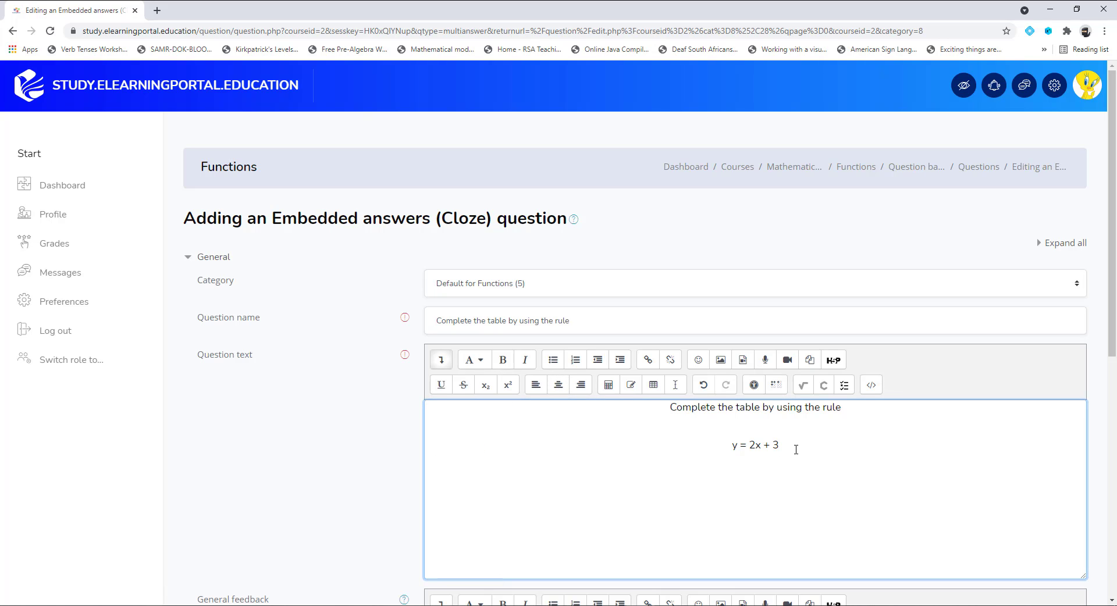
Step: Insert a two-row table below the rule, with x values -2, -1, 0, 1, 2 and an empty y row
{"action": "key", "text": "Return"}
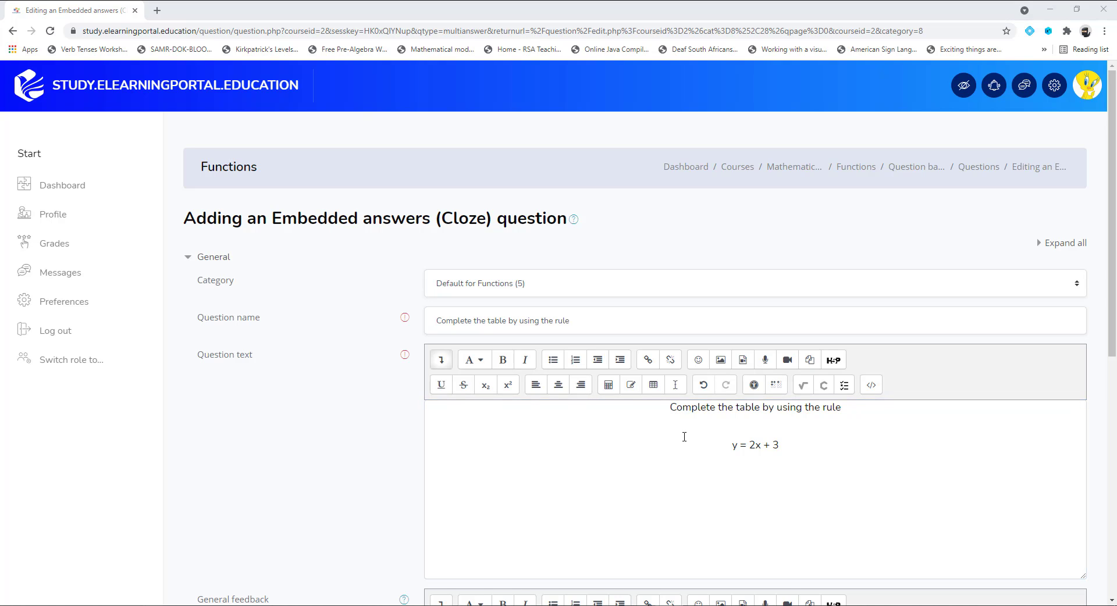
{"action": "left_click", "coordinate": [596, 488]}
{"action": "type", "text": "x\t-2\t-1\t0\t1\t2 y"}
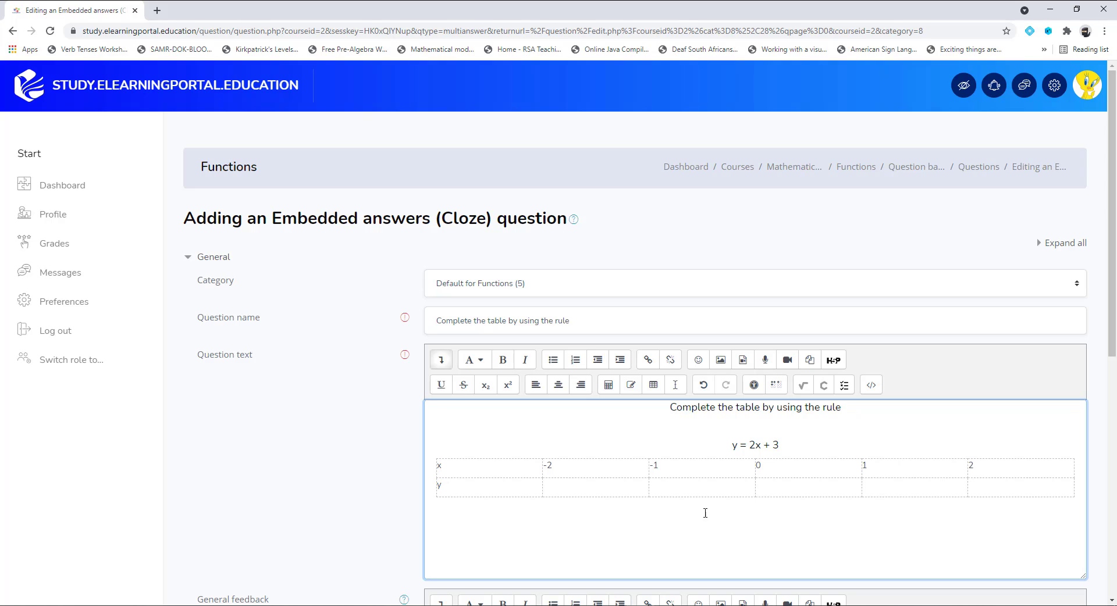
Step: Begin the Cloze code {1:MULTICHOICE: in the y cell under x = -2
{"action": "left_click", "coordinate": [579, 489]}
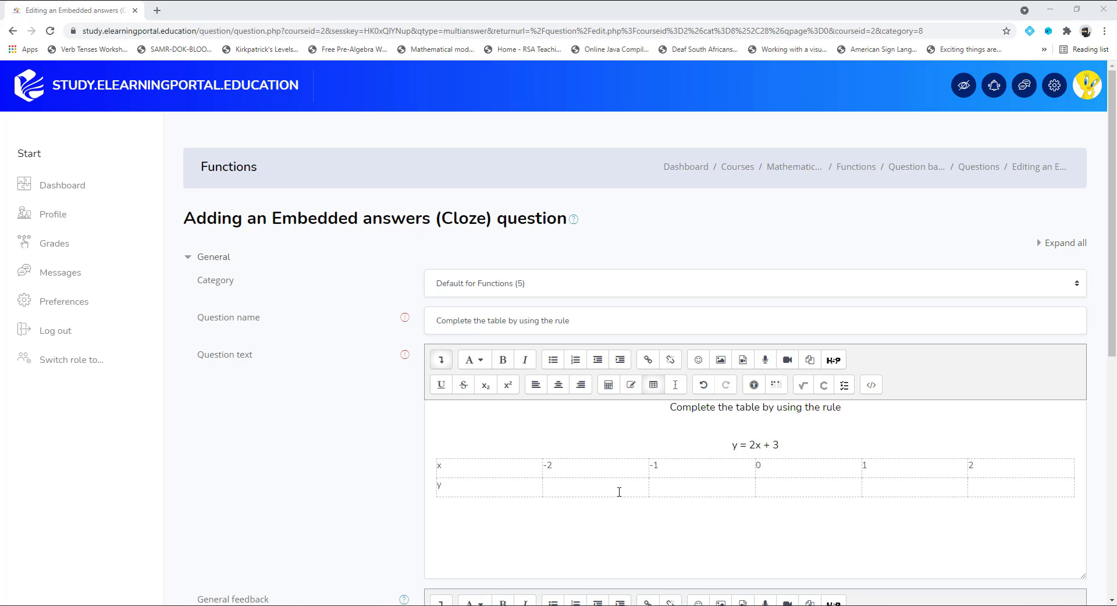
{"action": "left_click", "coordinate": [584, 490]}
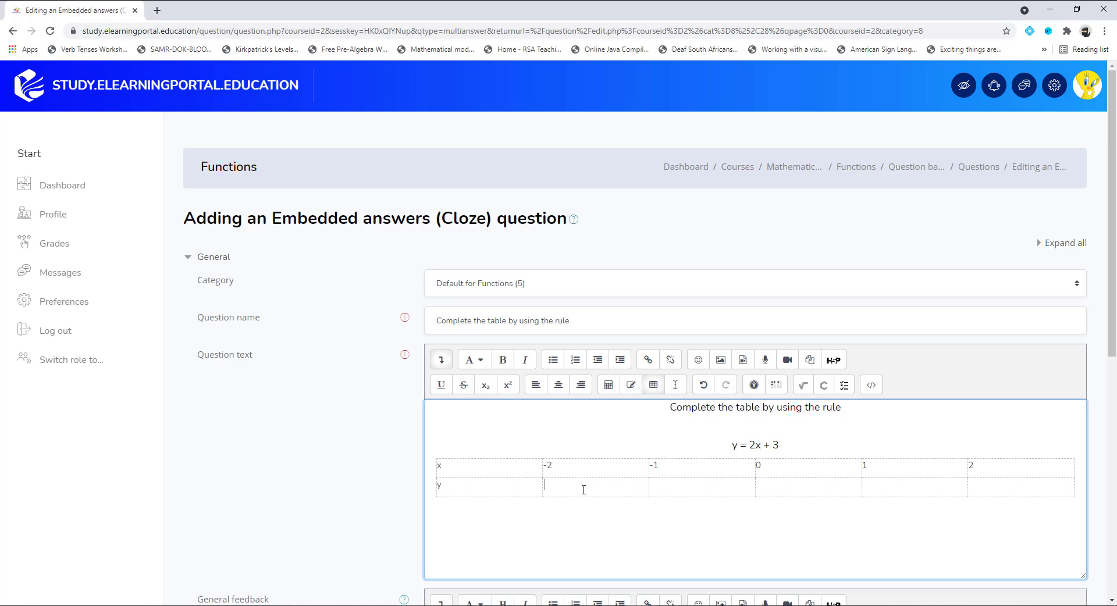
{"action": "type", "text": "{"}
{"action": "type", "text": "1"}
{"action": "type", "text": ":"}
{"action": "type", "text": "MULK"}
{"action": "type", "text": "TI"}
{"action": "type", "text": "CHOICE"}
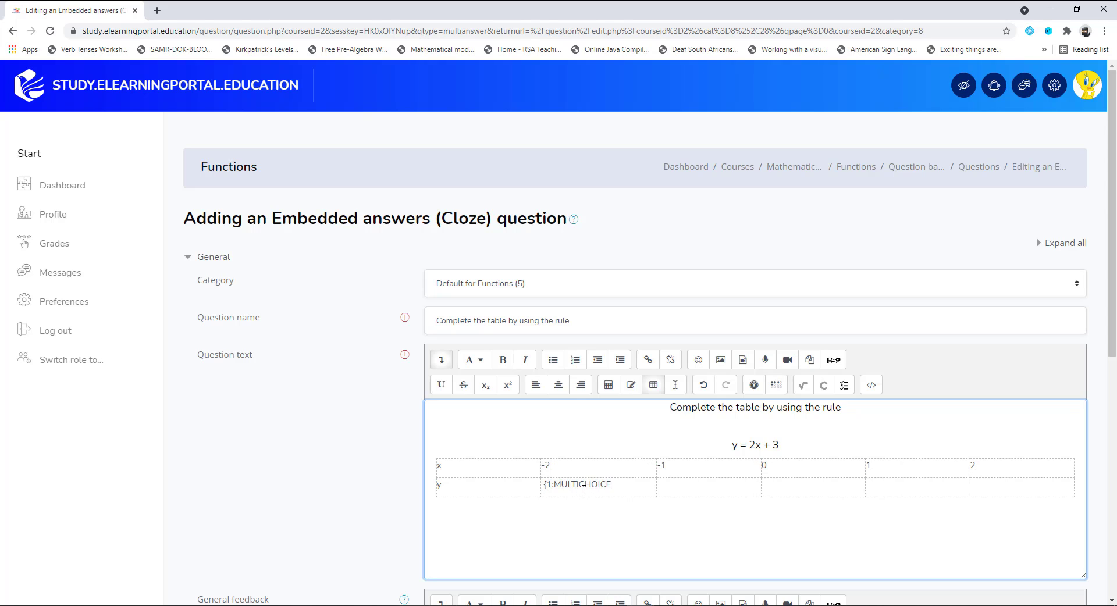
{"action": "type", "text": ":"}
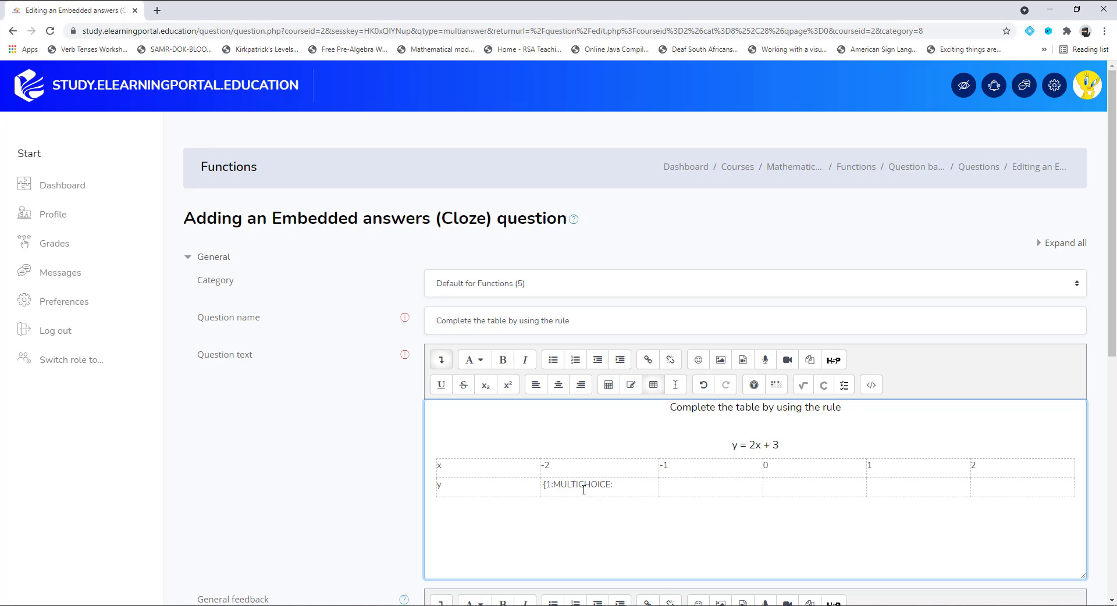
Step: Complete the Cloze code under x = -2 with the answer options =-1#OK~1#WRONG and a closing brace
{"action": "type", "text": "="}
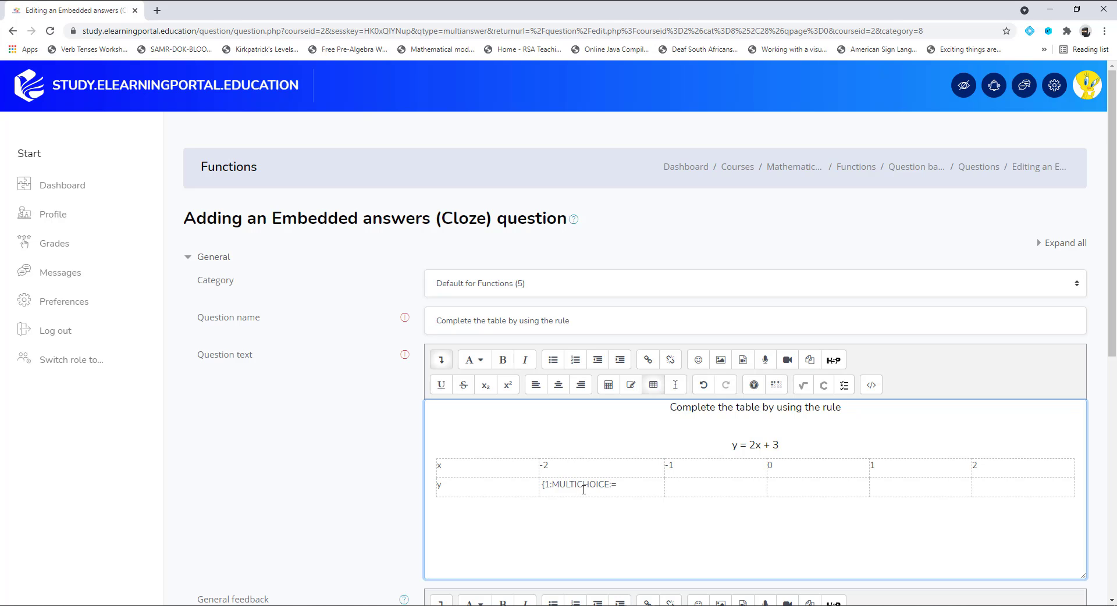
{"action": "type", "text": "-1"}
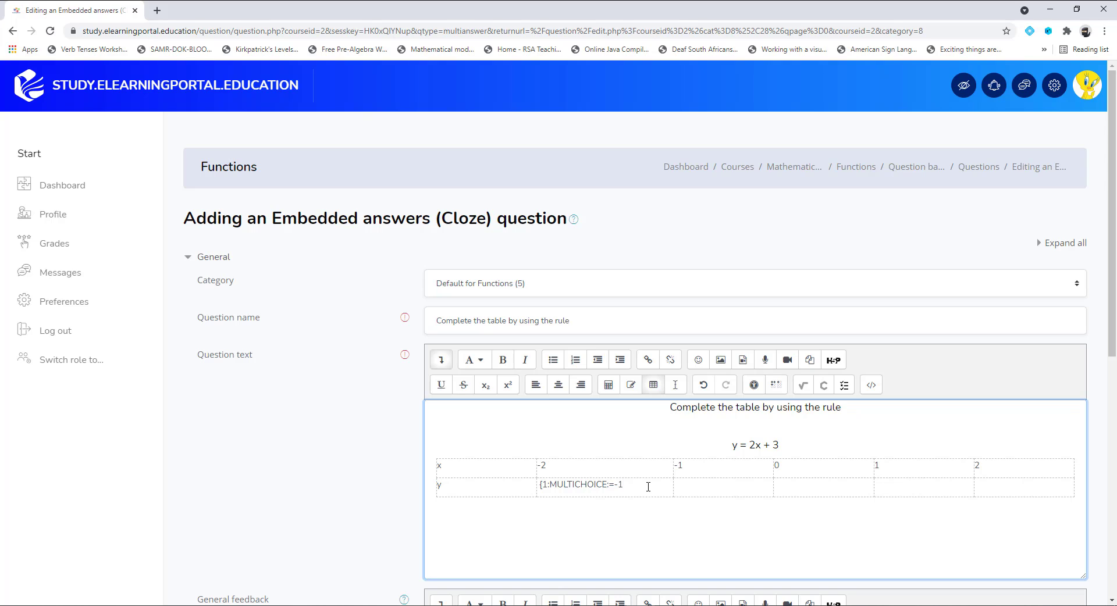
{"action": "type", "text": "#"}
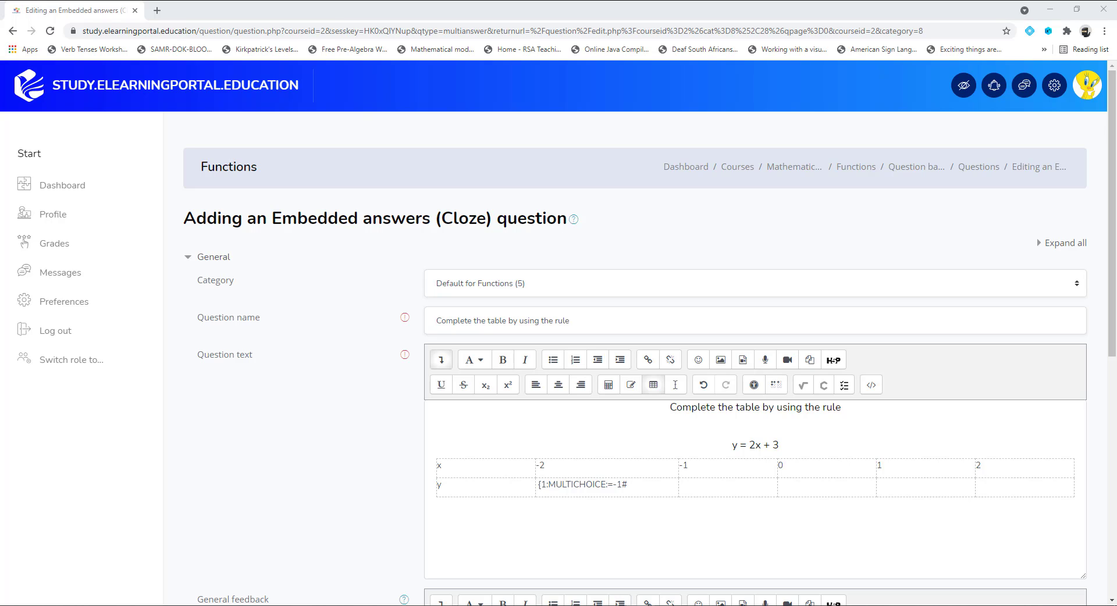
{"action": "left_click", "coordinate": [632, 488]}
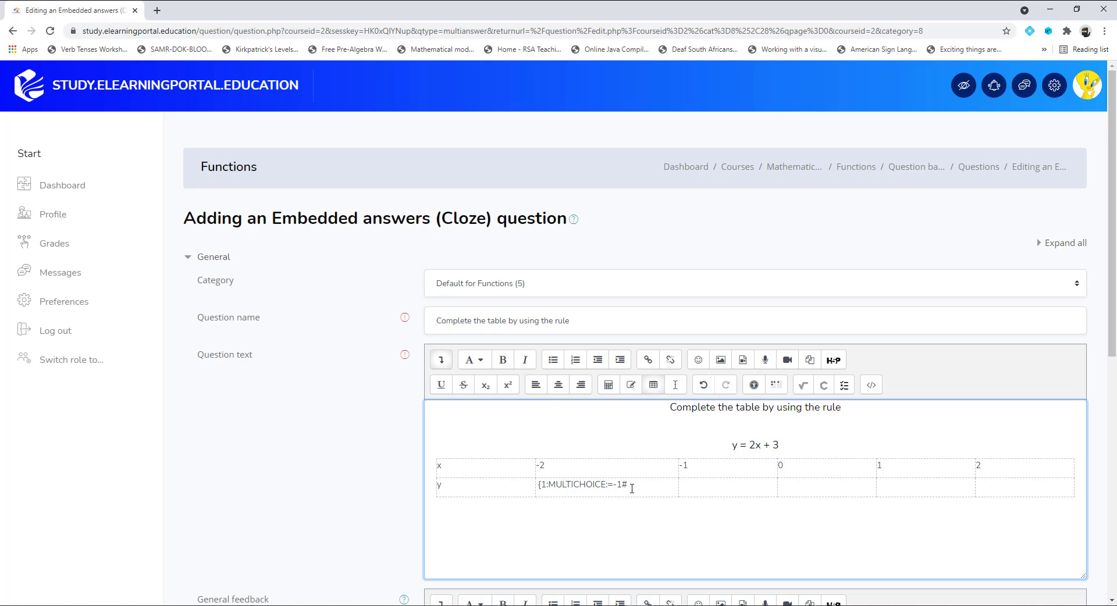
{"action": "type", "text": "OK"}
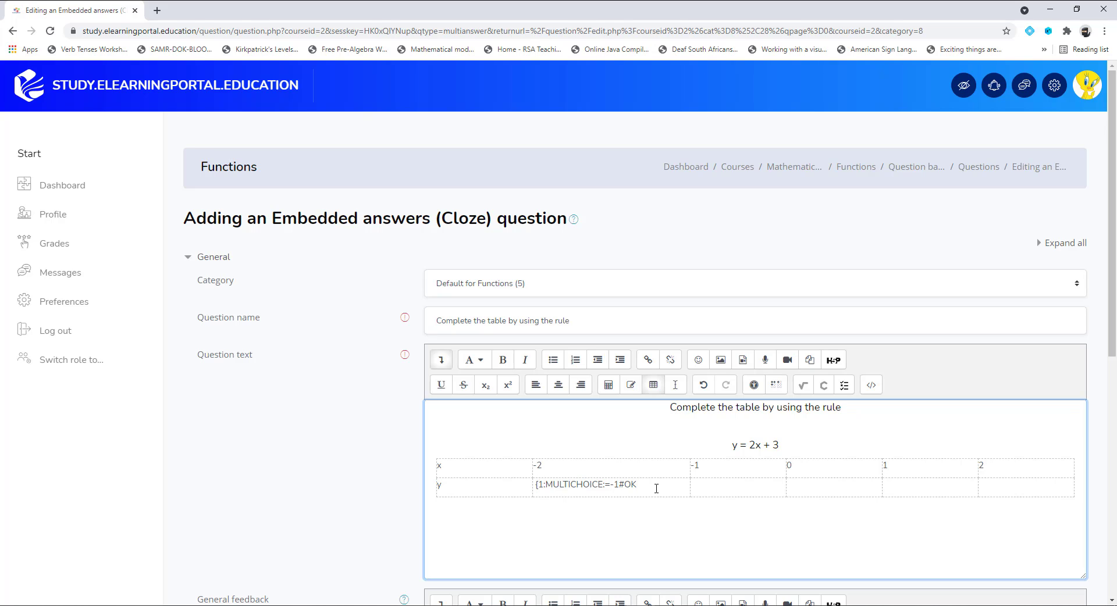
{"action": "type", "text": "~"}
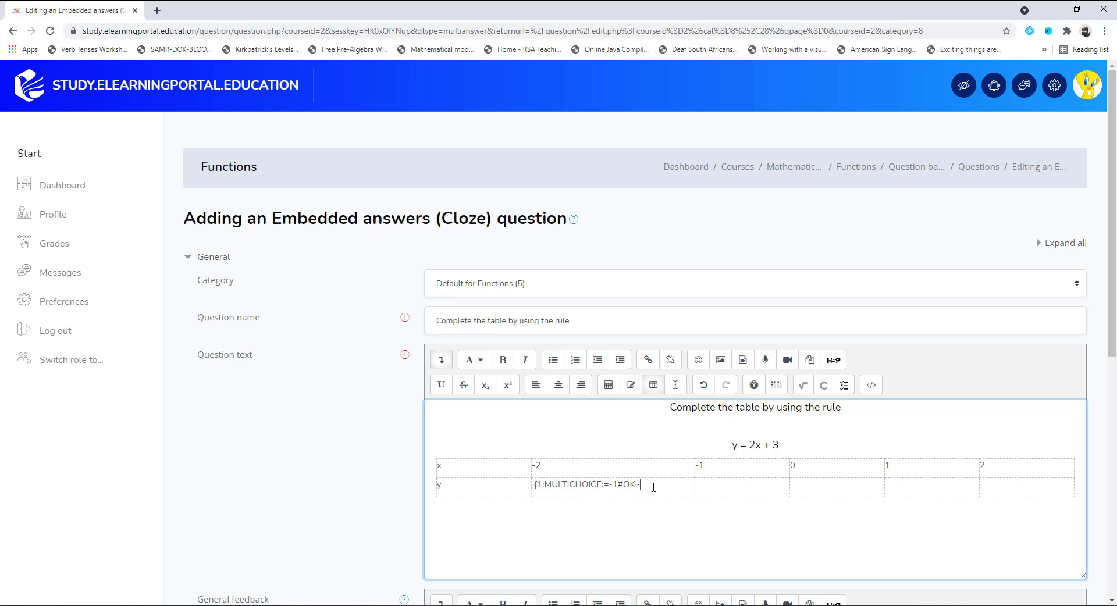
{"action": "type", "text": "1"}
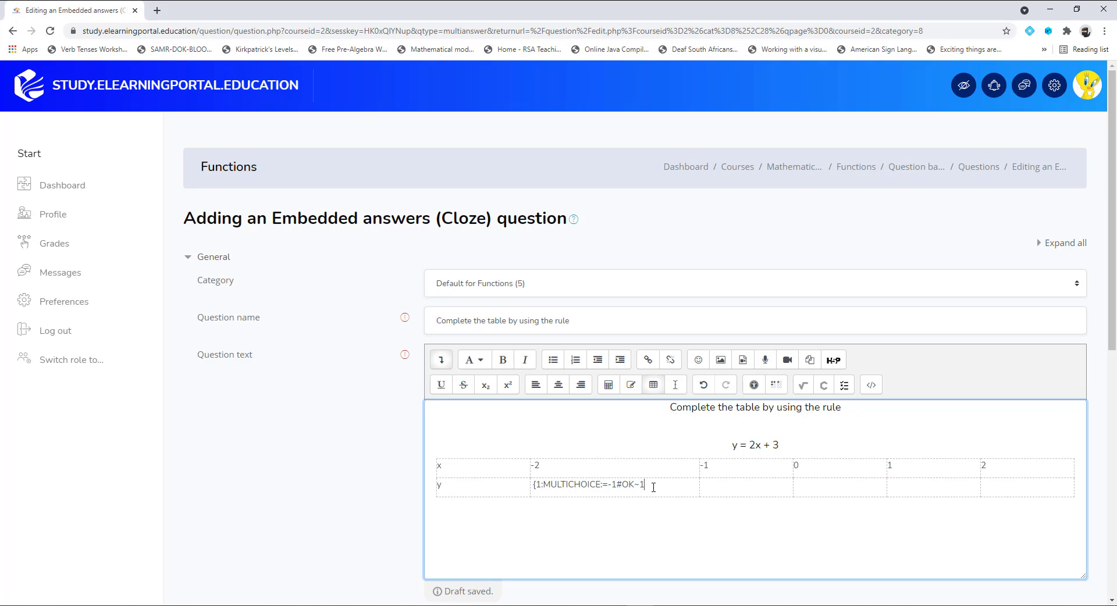
{"action": "type", "text": "#"}
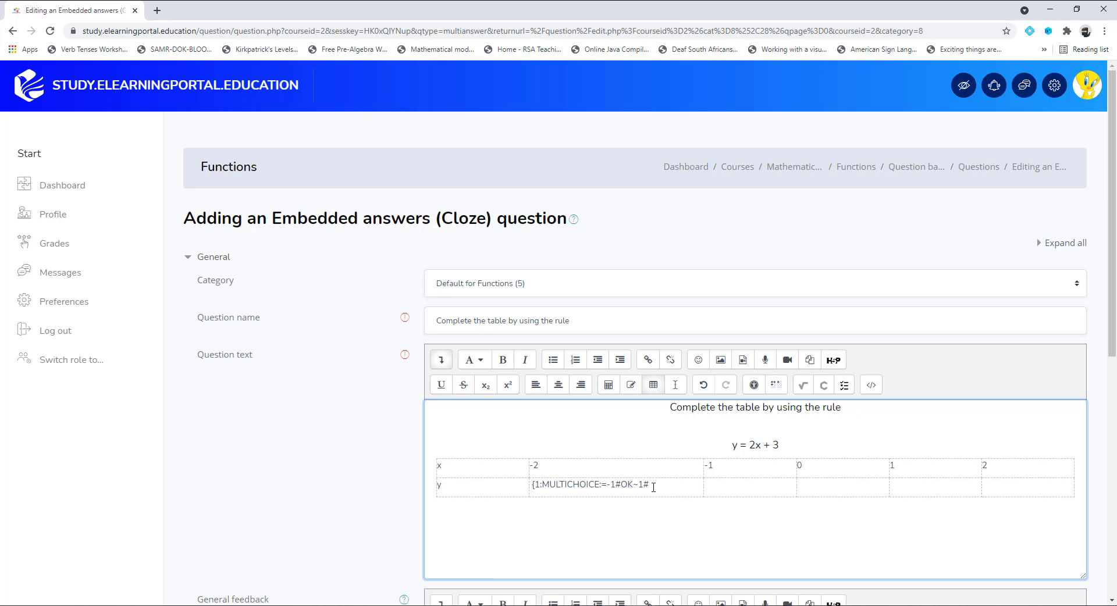
{"action": "type", "text": "WRONG"}
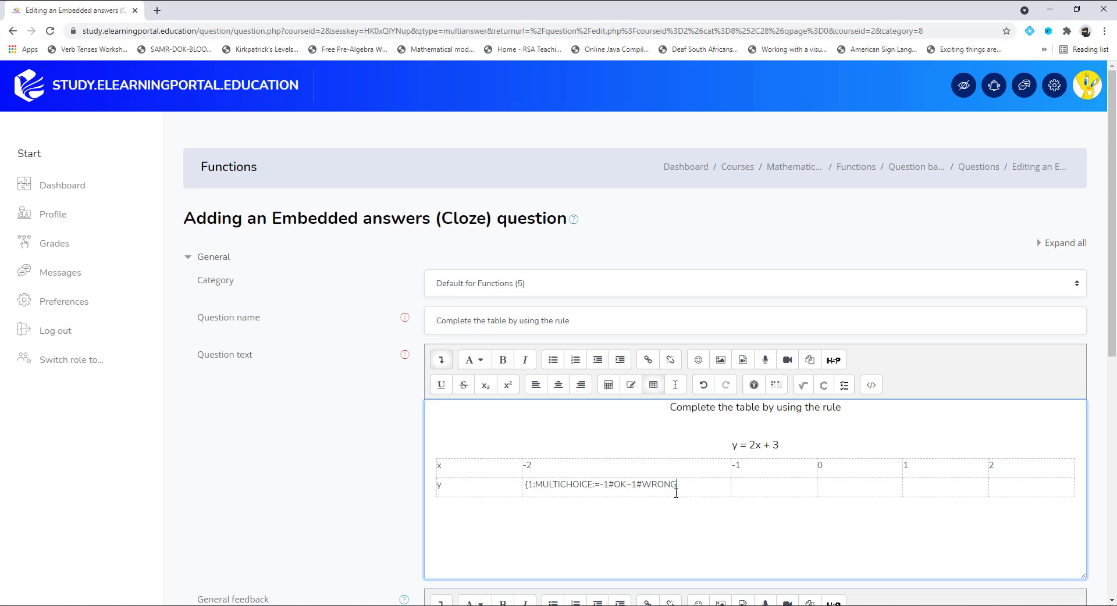
{"action": "type", "text": "}"}
Step: Copy the complete multiple-choice code into the y cells under x = -1, 0, 1 and 2
{"action": "left_click_drag", "start_coordinate": [686, 485], "coordinate": [522, 485]}
{"action": "key", "text": "ctrl+c"}
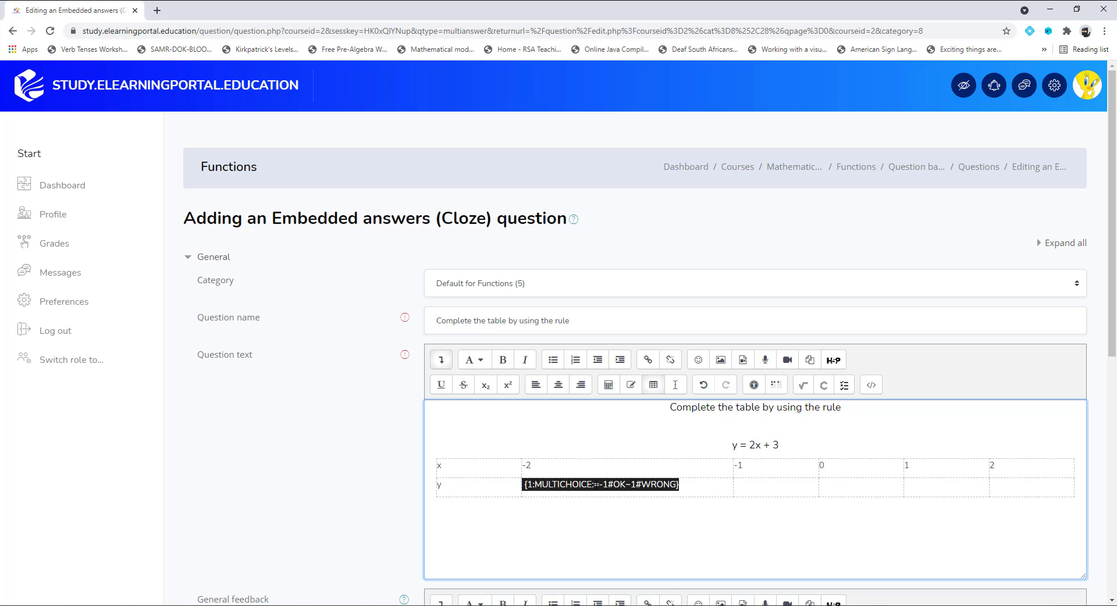
{"action": "left_click", "coordinate": [779, 489]}
{"action": "key", "text": "ctrl+v"}
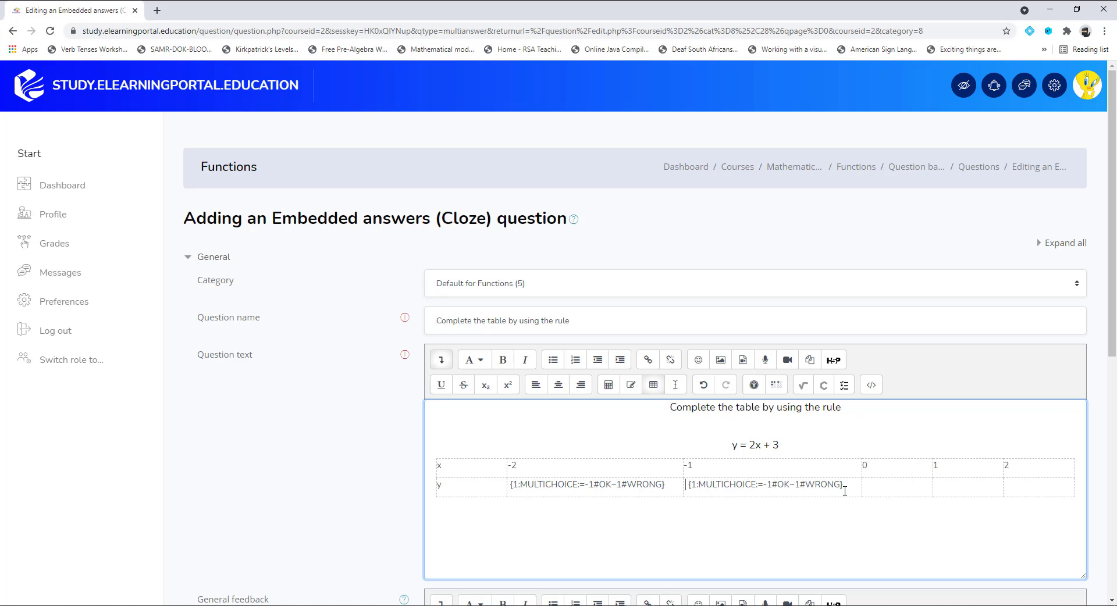
{"action": "key", "text": "ctrl+v"}
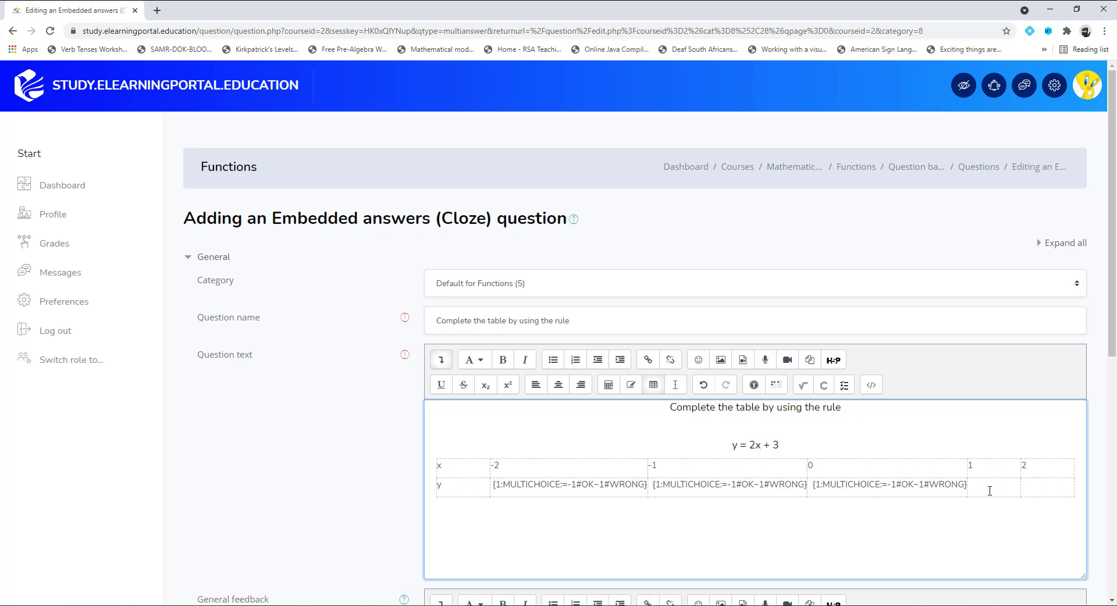
{"action": "key", "text": "ctrl+v"}
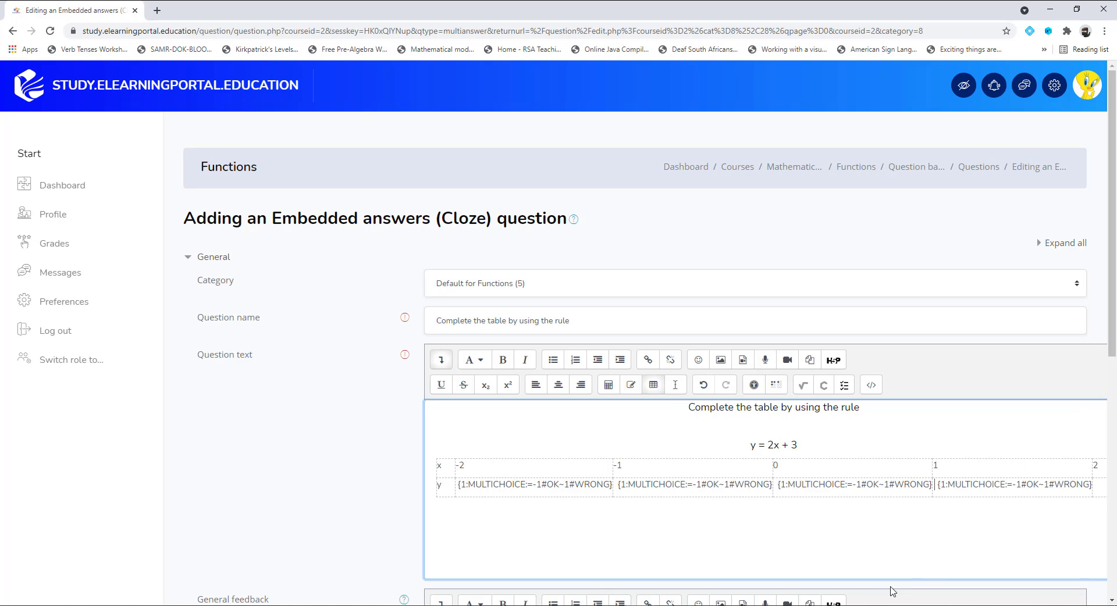
{"action": "scroll", "coordinate": [989, 465], "scroll_direction": "down", "scroll_amount": 1}
{"action": "scroll", "coordinate": [990, 466], "scroll_direction": "down", "scroll_amount": 6}
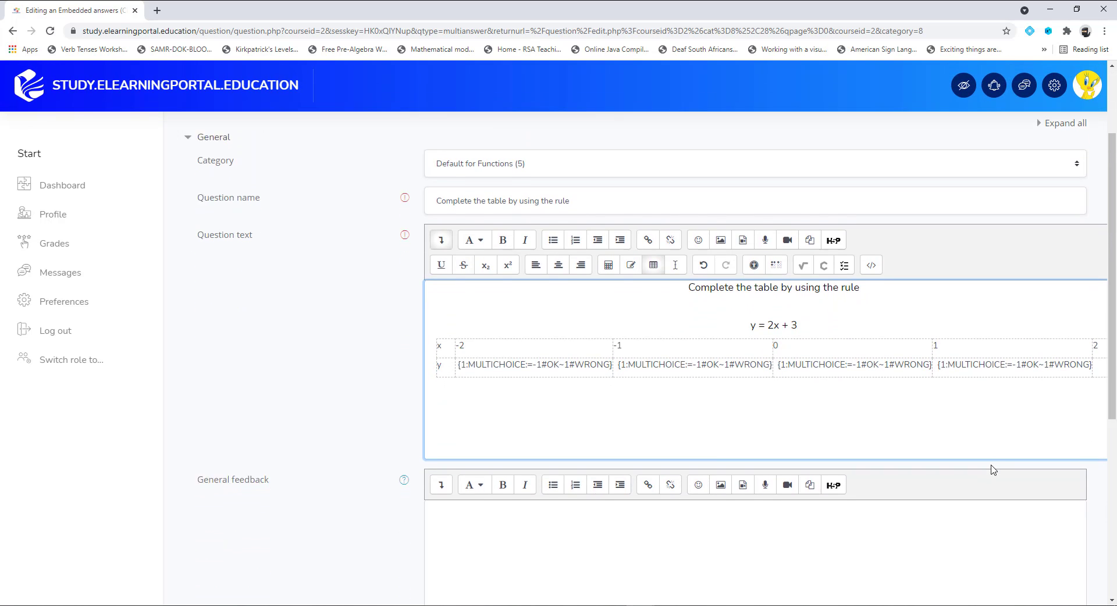
{"action": "scroll", "coordinate": [856, 466], "scroll_direction": "up", "scroll_amount": 7}
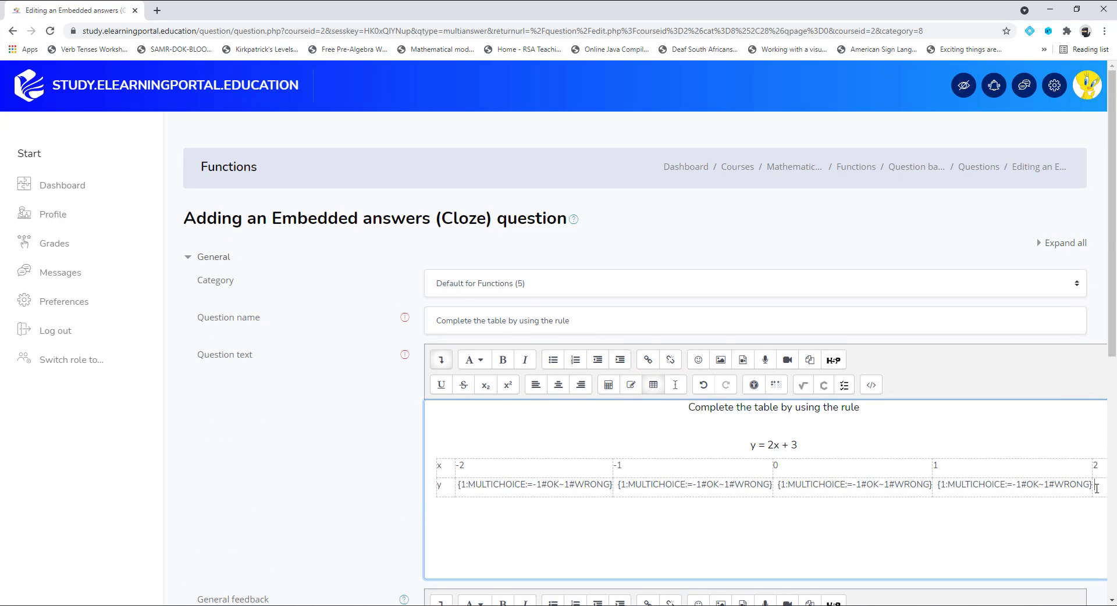
{"action": "key", "text": "ctrl+v"}
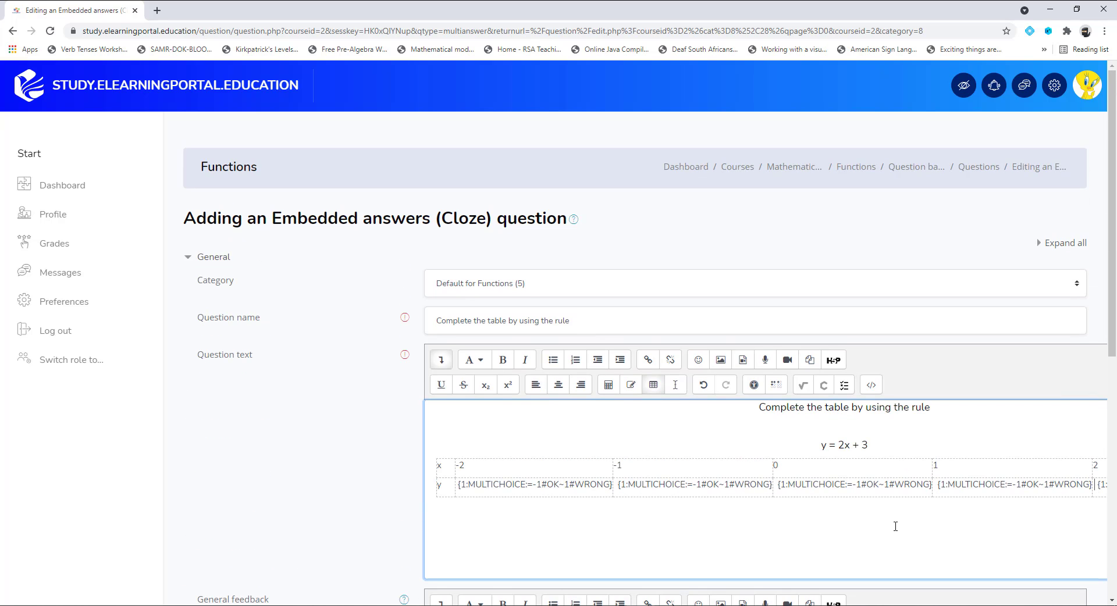
Step: Change the correct answer in the y cell code under x = -1 to 1
{"action": "scroll", "coordinate": [895, 527], "scroll_direction": "down", "scroll_amount": 3}
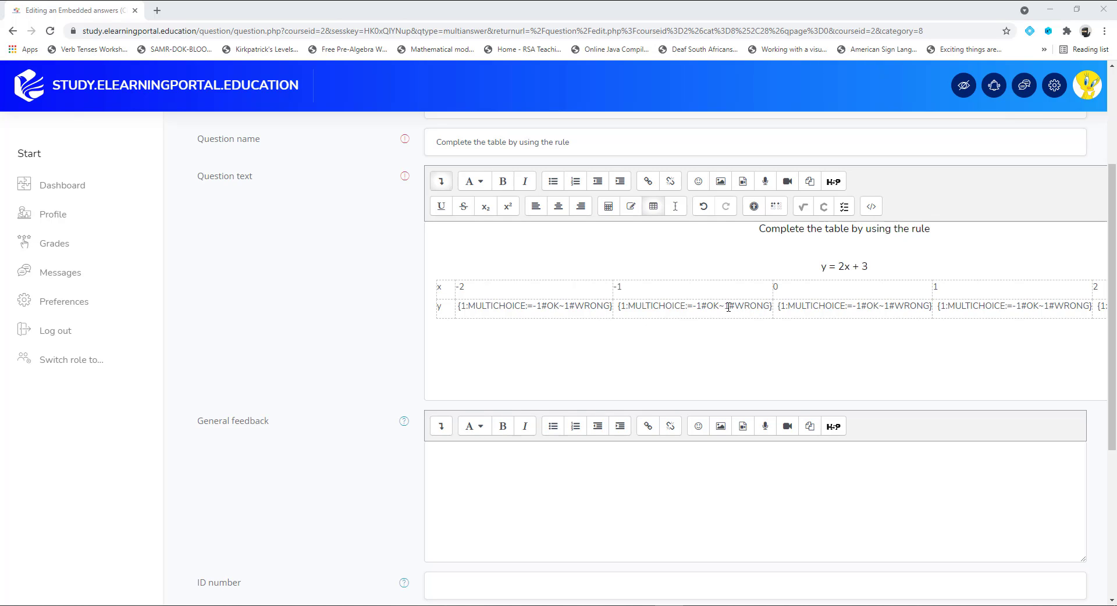
{"action": "left_click", "coordinate": [700, 305]}
{"action": "key", "text": "BackSpace"}
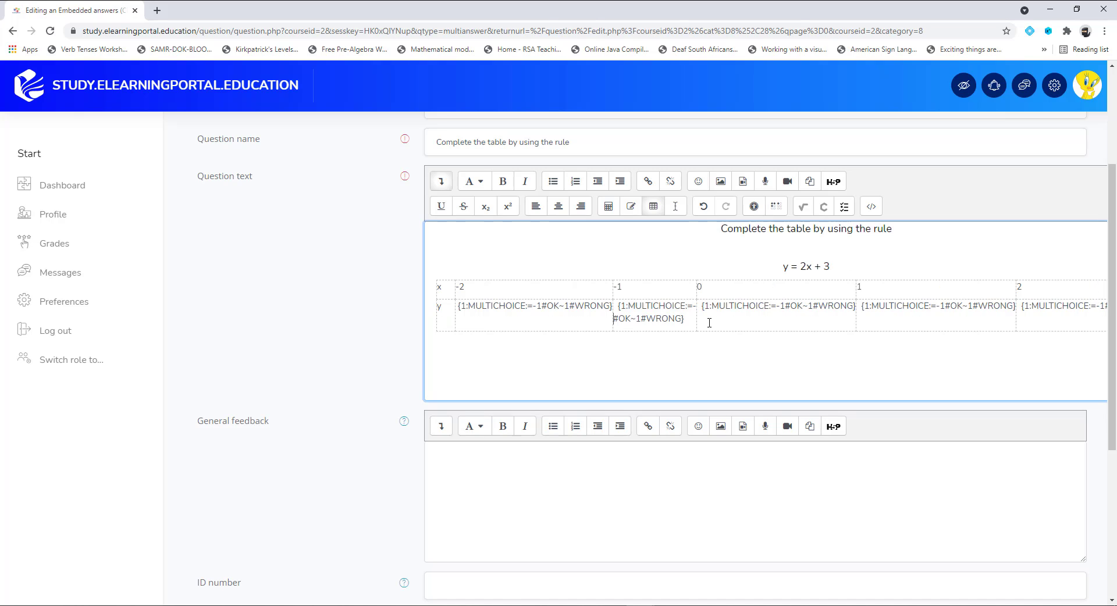
{"action": "key", "text": "BackSpace"}
{"action": "type", "text": "1"}
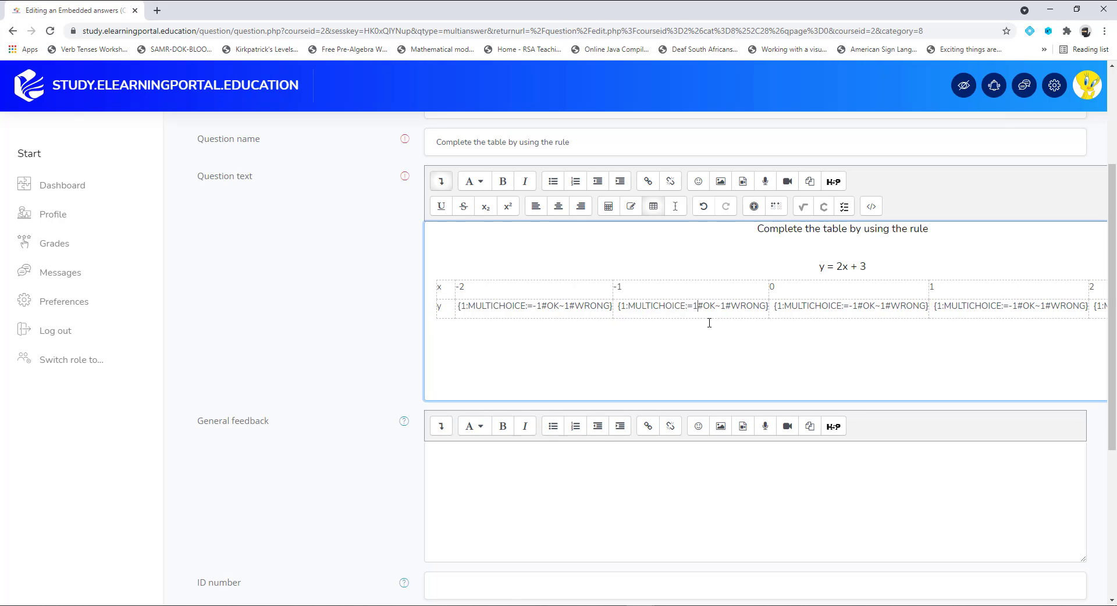
Step: Change the correct answers in the y cell codes to 3 under x = 0 and 5 under x = 1
{"action": "left_click", "coordinate": [859, 306]}
{"action": "key", "text": "BackSpace"}
{"action": "key", "text": "BackSpace"}
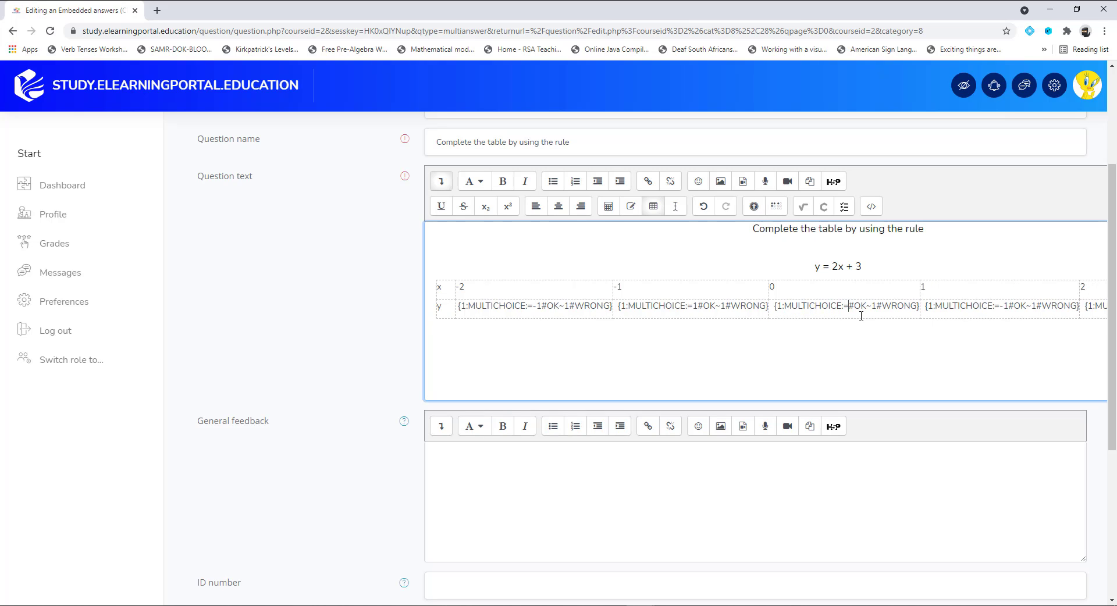
{"action": "type", "text": "3"}
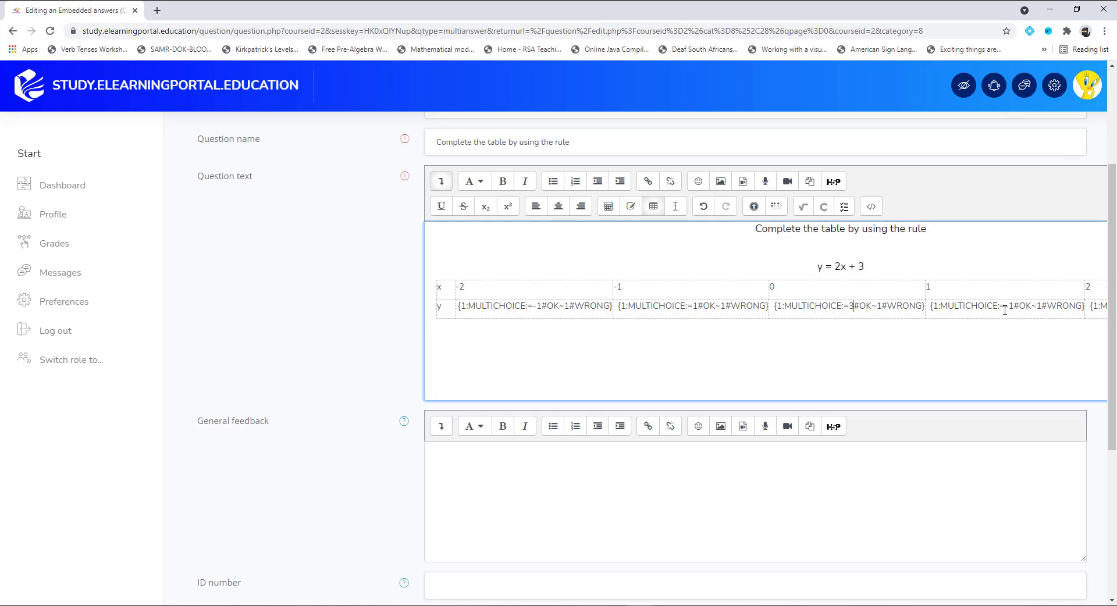
{"action": "left_click", "coordinate": [1014, 307]}
{"action": "key", "text": "BackSpace"}
{"action": "key", "text": "BackSpace"}
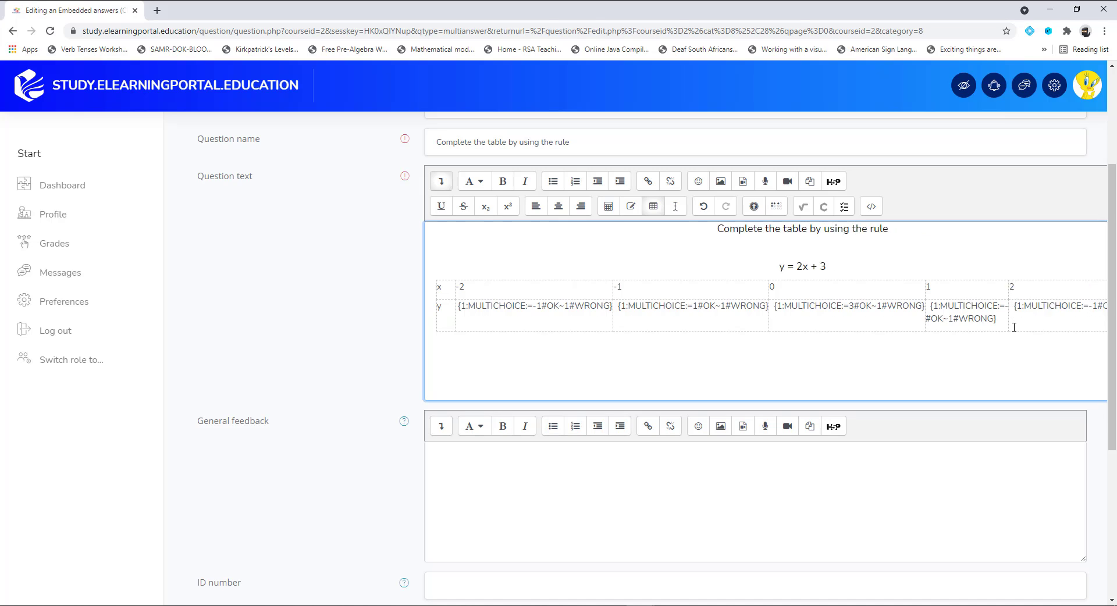
{"action": "type", "text": "5"}
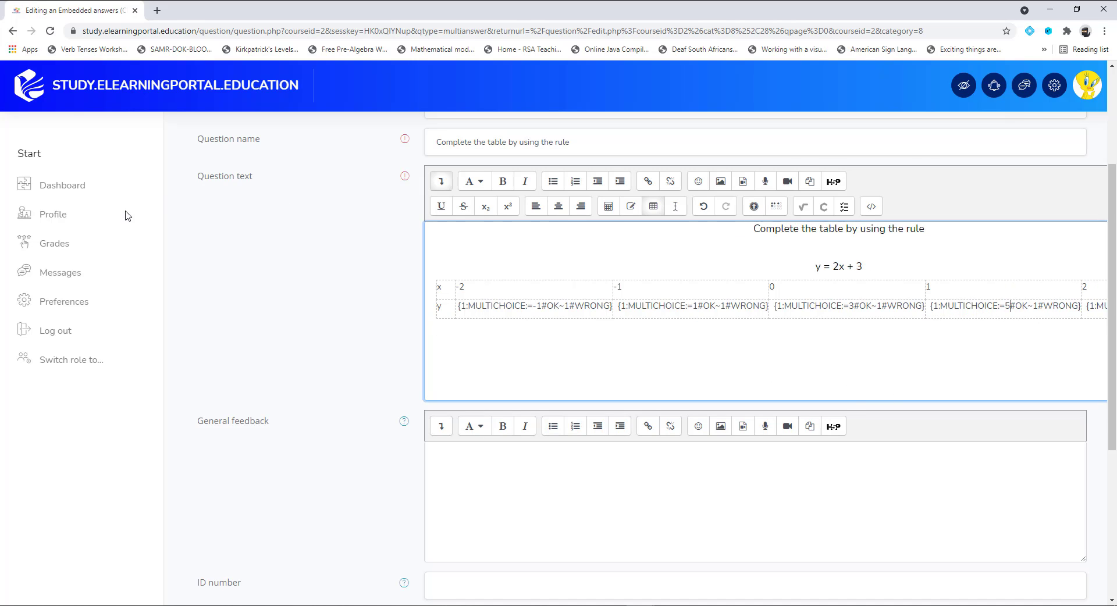
{"action": "scroll", "coordinate": [919, 435], "scroll_direction": "down", "scroll_amount": 3}
{"action": "scroll", "coordinate": [919, 433], "scroll_direction": "down", "scroll_amount": 3}
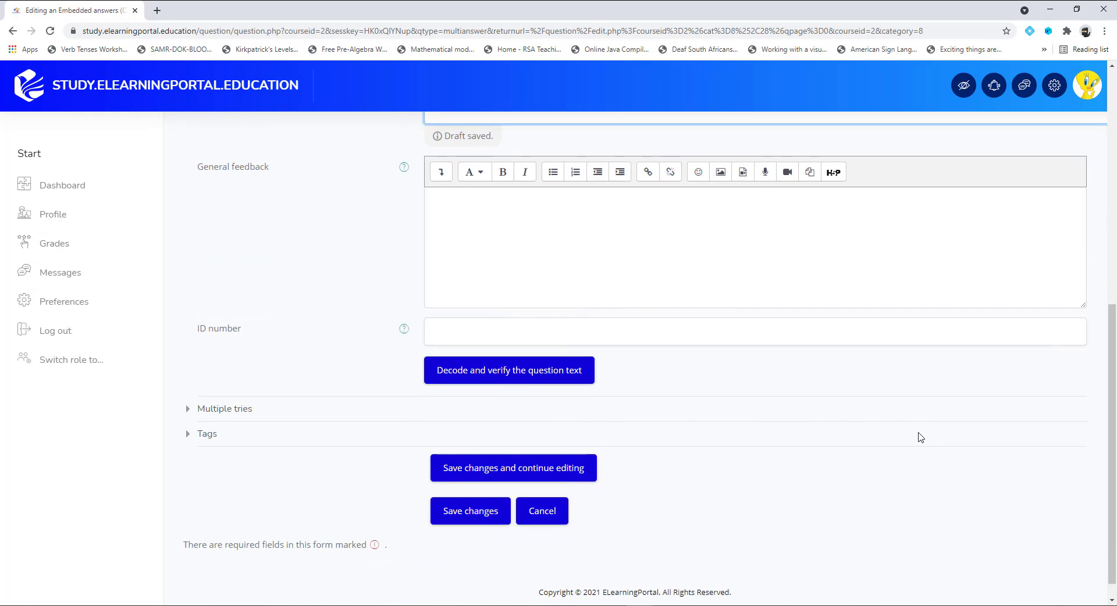
{"action": "scroll", "coordinate": [924, 429], "scroll_direction": "up", "scroll_amount": 6}
{"action": "scroll", "coordinate": [924, 429], "scroll_direction": "up", "scroll_amount": 1}
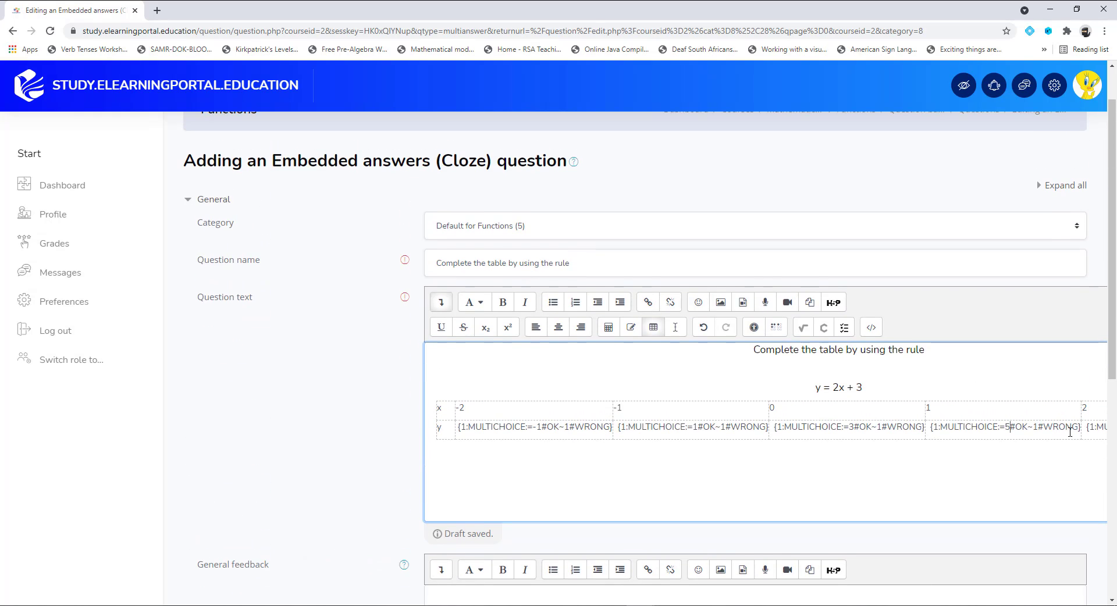
Step: Change the correct answer in the y cell code under x = 2 to 7
{"action": "key", "text": "Right"}
{"action": "key", "text": "Right"}
{"action": "key", "text": "Right"}
{"action": "key", "text": "Right"}
{"action": "key", "text": "Right"}
{"action": "key", "text": "Right"}
{"action": "key", "text": "Right"}
{"action": "key", "text": "Right"}
{"action": "key", "text": "Right"}
{"action": "key", "text": "Right"}
{"action": "key", "text": "Right"}
{"action": "key", "text": "Right"}
{"action": "key", "text": "Right"}
{"action": "key", "text": "Right"}
{"action": "key", "text": "Right"}
{"action": "key", "text": "Right"}
{"action": "key", "text": "Right"}
{"action": "key", "text": "Right"}
{"action": "key", "text": "Right"}
{"action": "key", "text": "Right"}
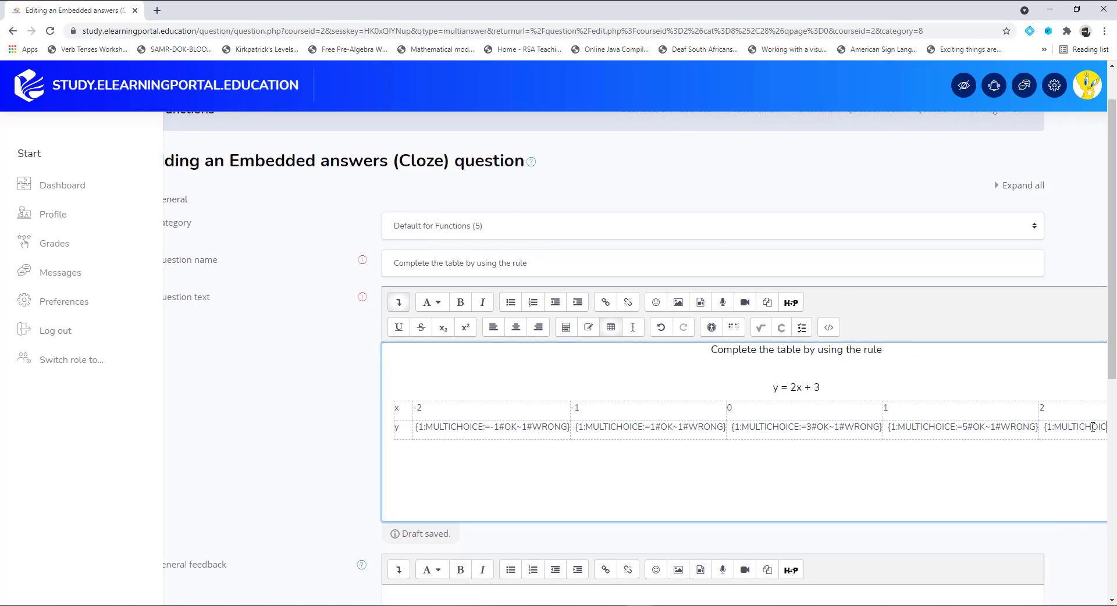
{"action": "key", "text": "Right"}
{"action": "key", "text": "Right"}
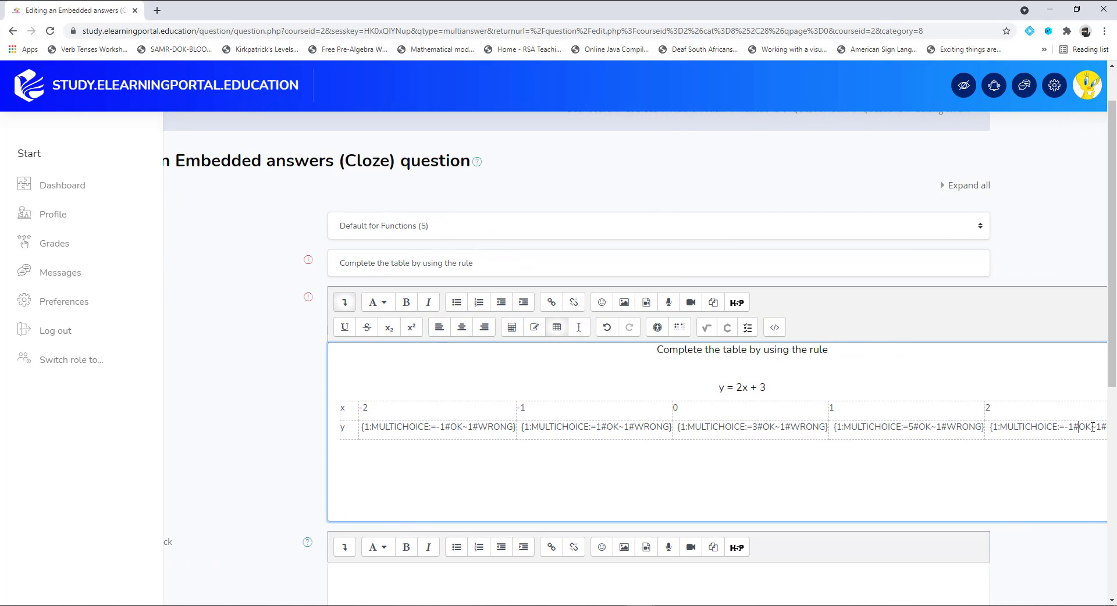
{"action": "key", "text": "BackSpace"}
{"action": "key", "text": "BackSpace"}
{"action": "type", "text": "7"}
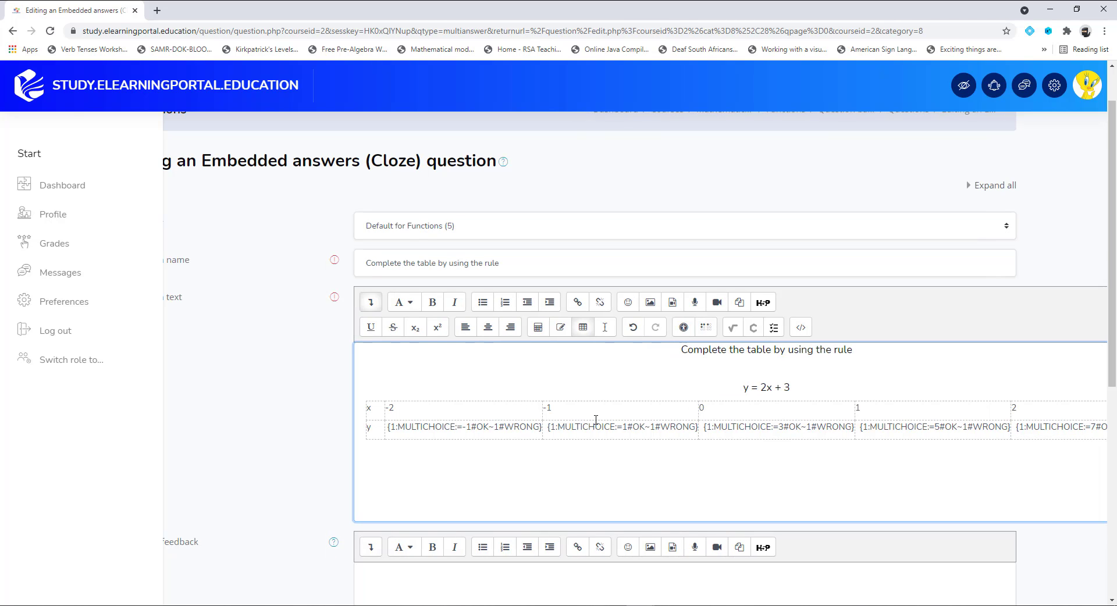
Step: Decode and verify the question text, then save the Cloze question to the question bank
{"action": "scroll", "coordinate": [246, 374], "scroll_direction": "down", "scroll_amount": 2}
{"action": "scroll", "coordinate": [246, 373], "scroll_direction": "down", "scroll_amount": 1}
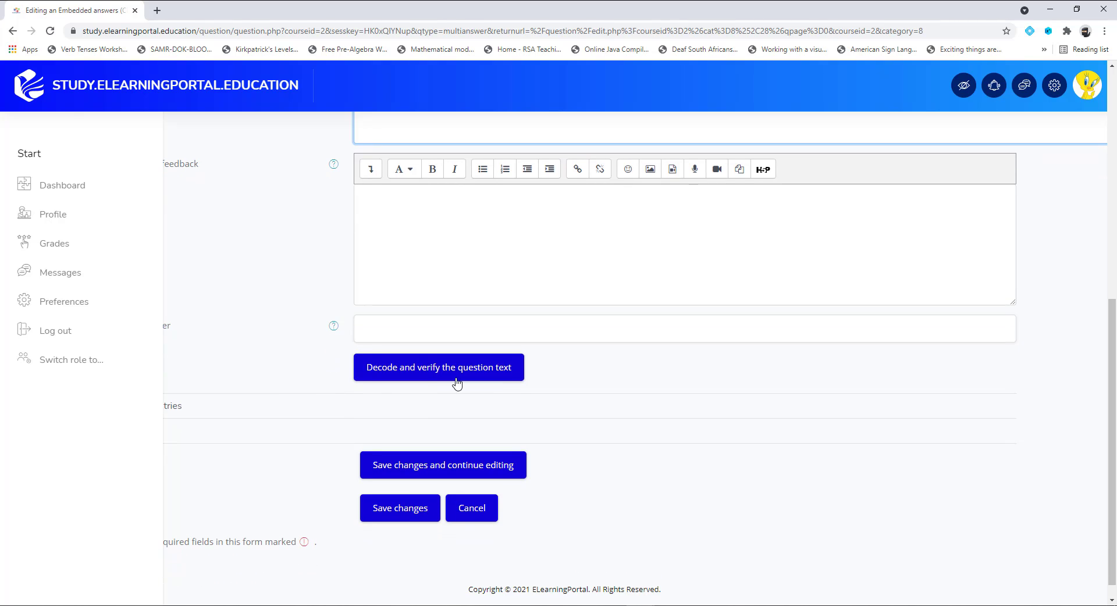
{"action": "left_click", "coordinate": [456, 366]}
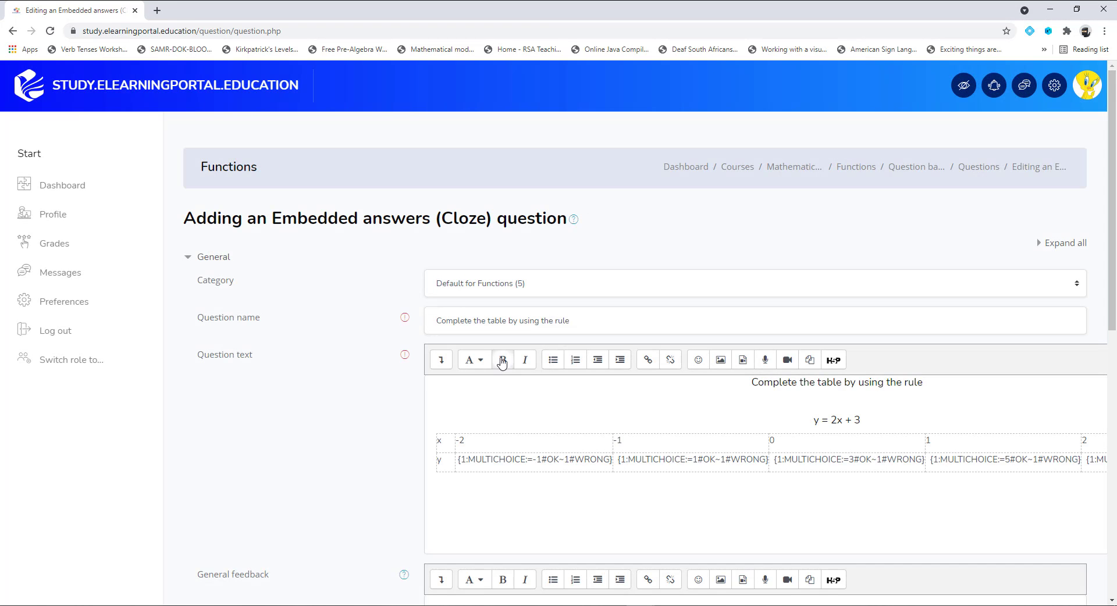
{"action": "scroll", "coordinate": [384, 370], "scroll_direction": "down", "scroll_amount": 5}
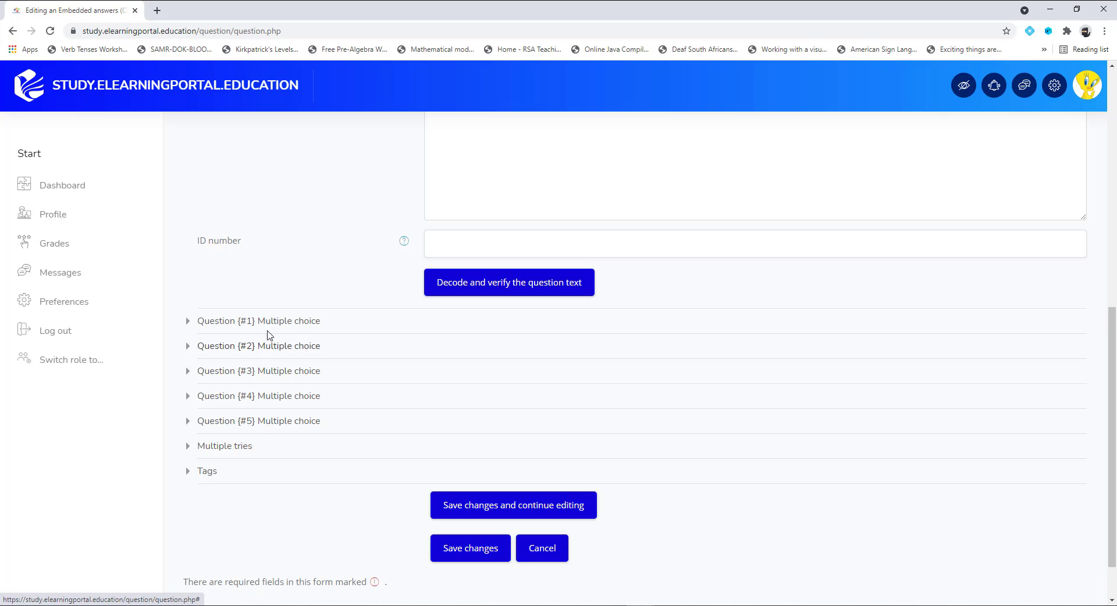
{"action": "left_click", "coordinate": [510, 537]}
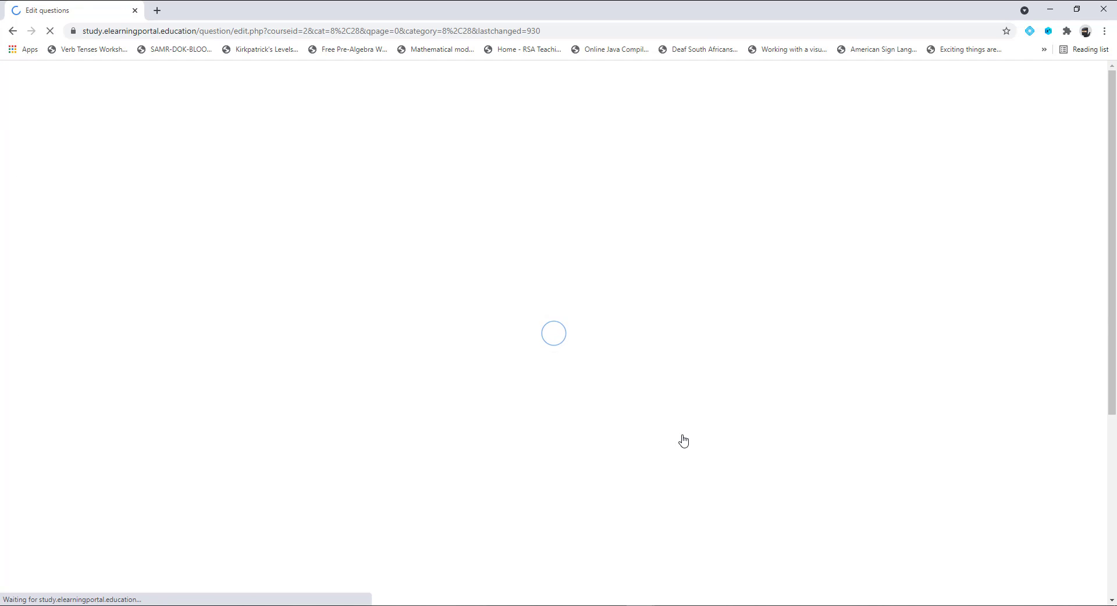
Step: Open a preview of the question "Complete the table by using the rule" from the question bank
{"action": "scroll", "coordinate": [424, 401], "scroll_direction": "down", "scroll_amount": 1}
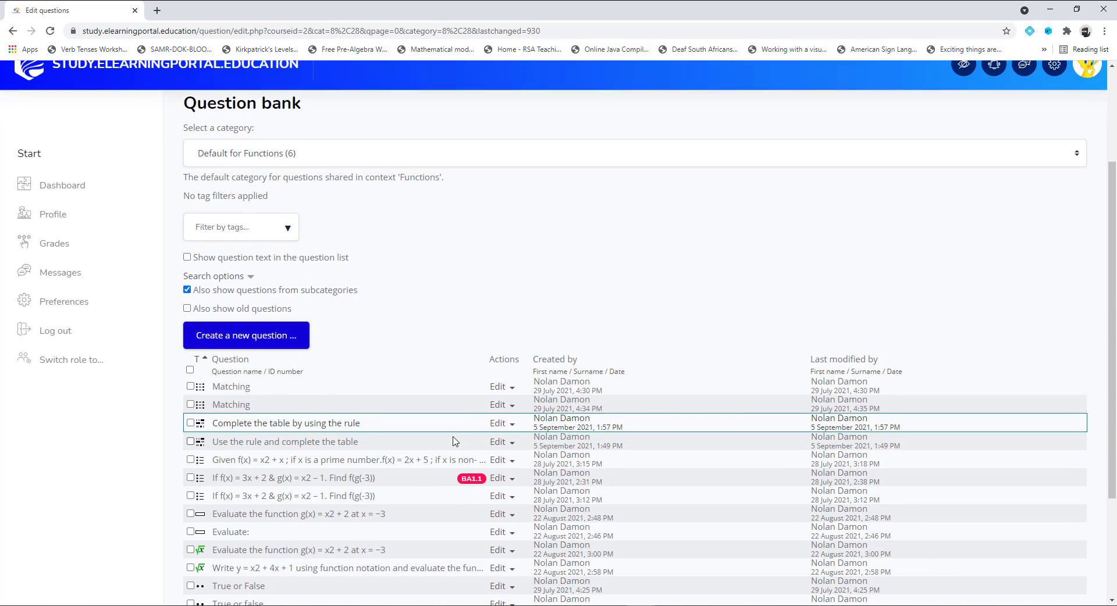
{"action": "left_click", "coordinate": [499, 423]}
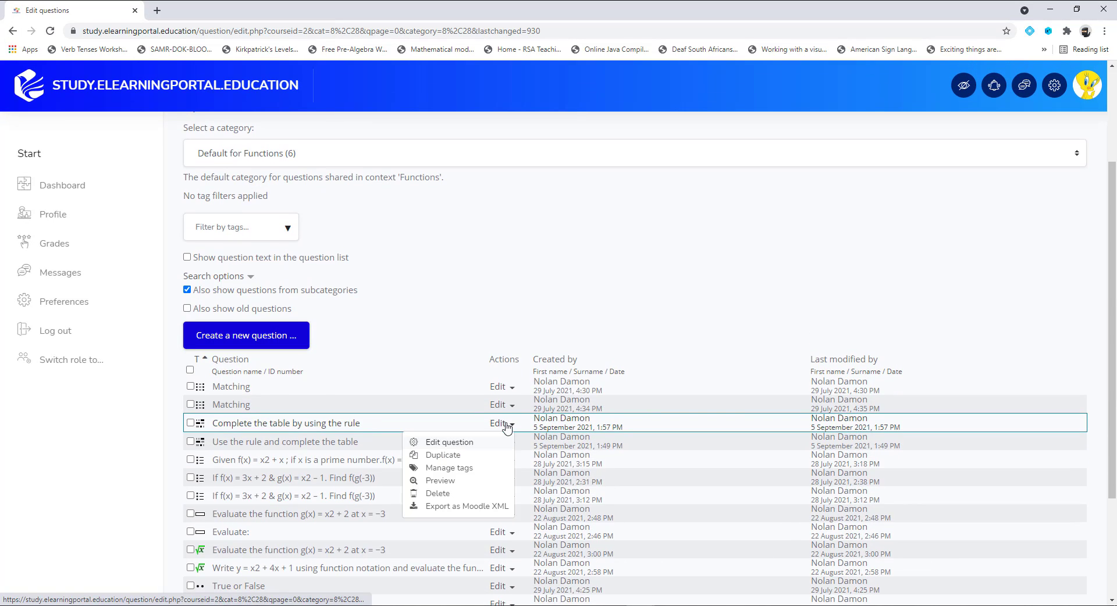
{"action": "left_click", "coordinate": [441, 481]}
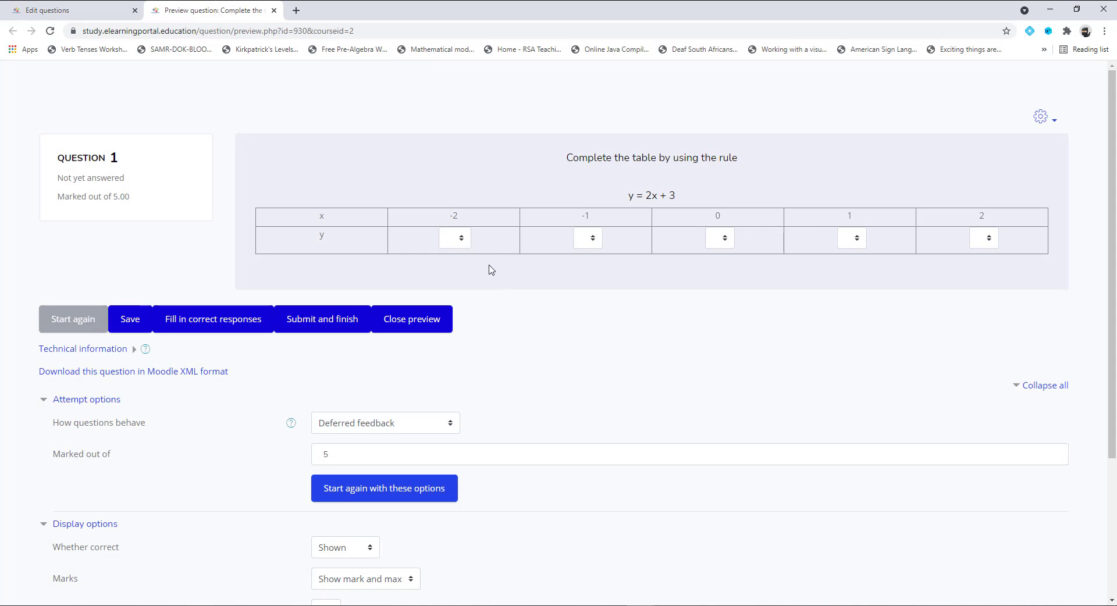
Step: Examine the answer options offered in each y cell of the previewed table and return to the question bank
{"action": "left_click", "coordinate": [465, 240]}
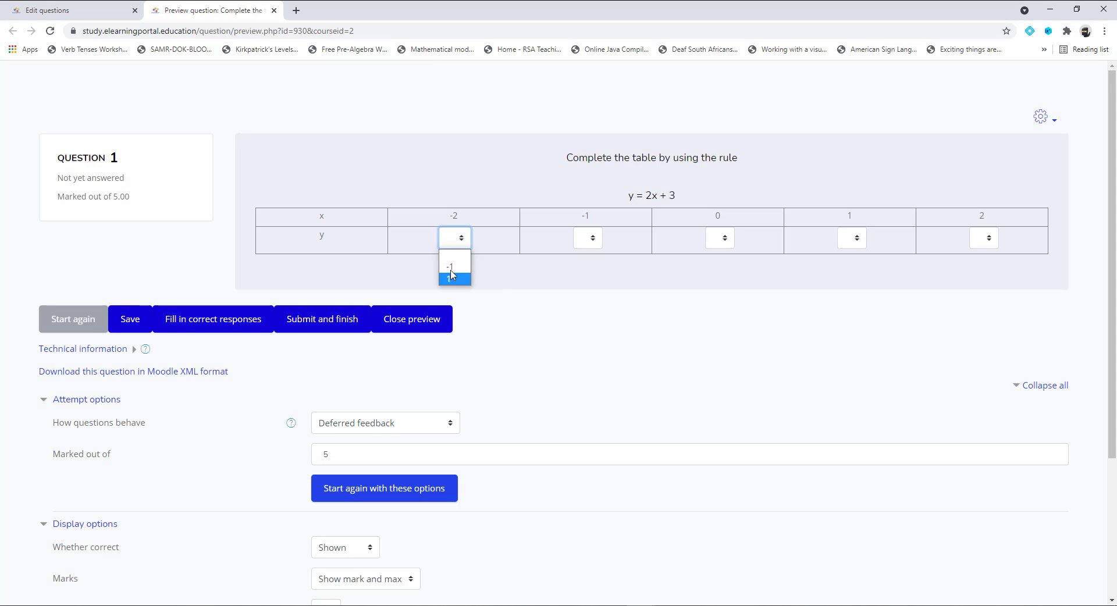
{"action": "left_click", "coordinate": [591, 241]}
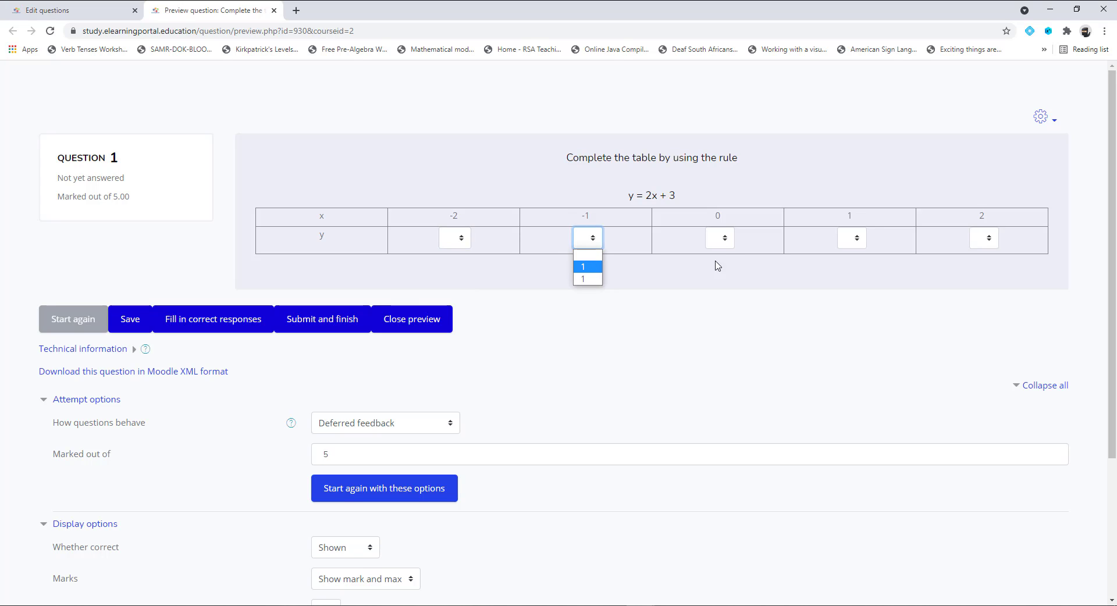
{"action": "left_click", "coordinate": [725, 239]}
{"action": "left_click", "coordinate": [855, 239]}
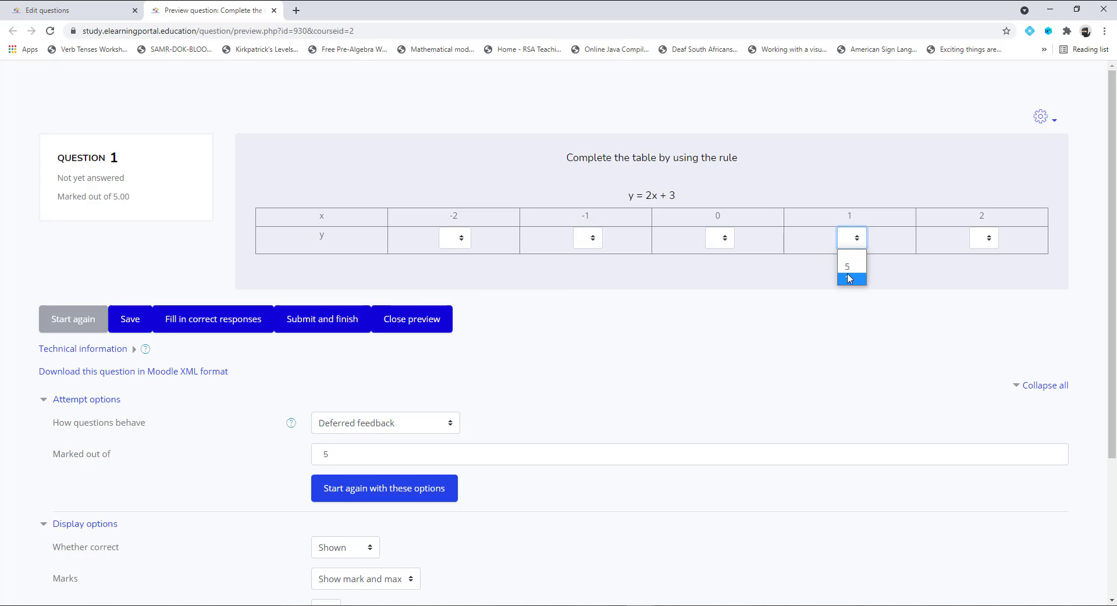
{"action": "left_click", "coordinate": [990, 240]}
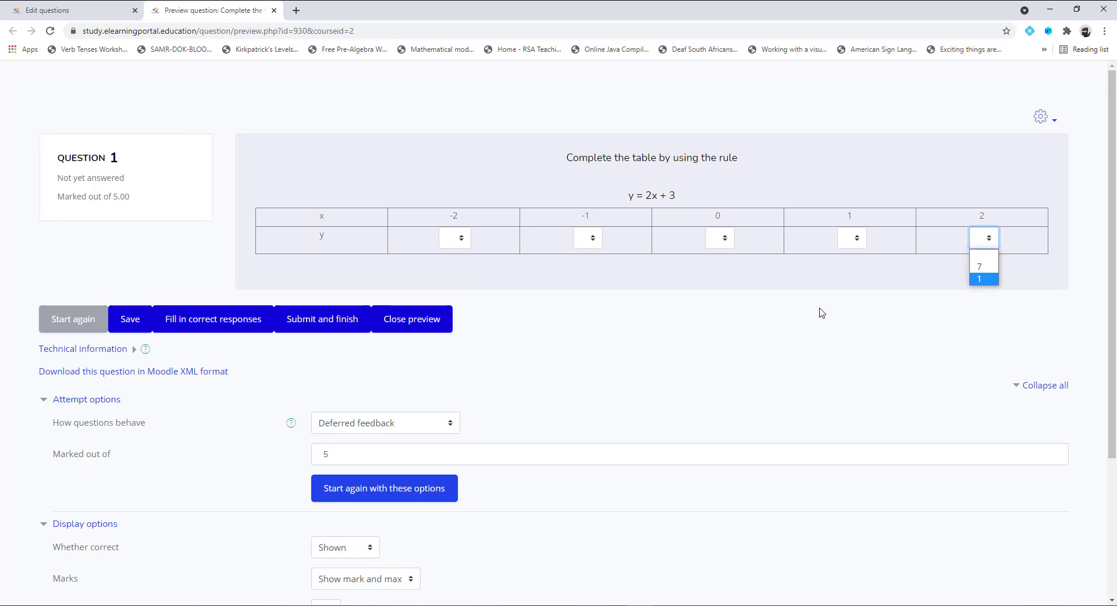
{"action": "left_click", "coordinate": [838, 348]}
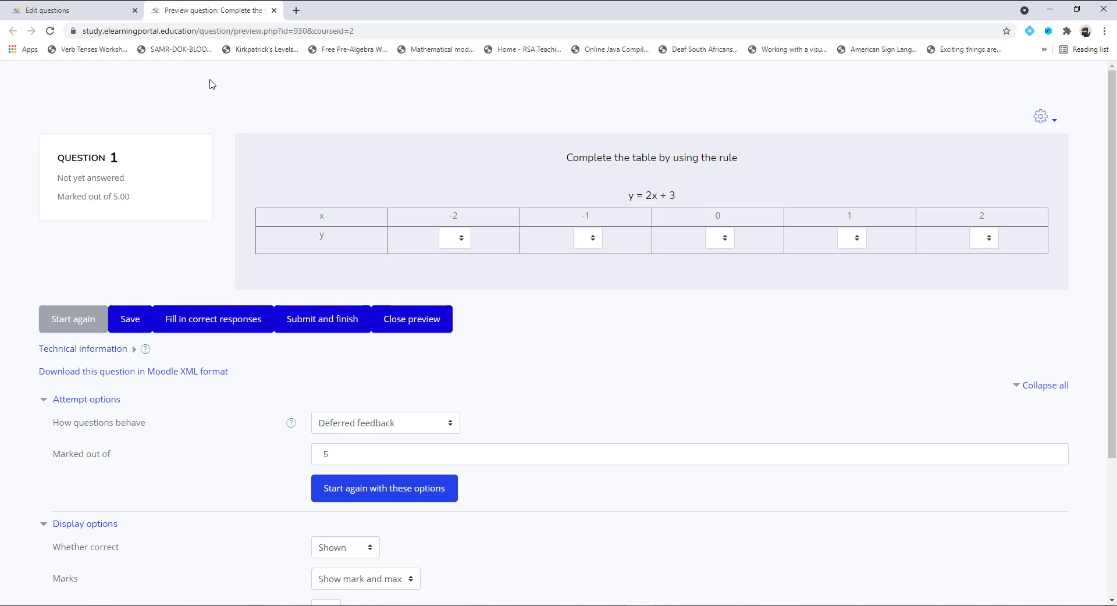
{"action": "left_click", "coordinate": [79, 11]}
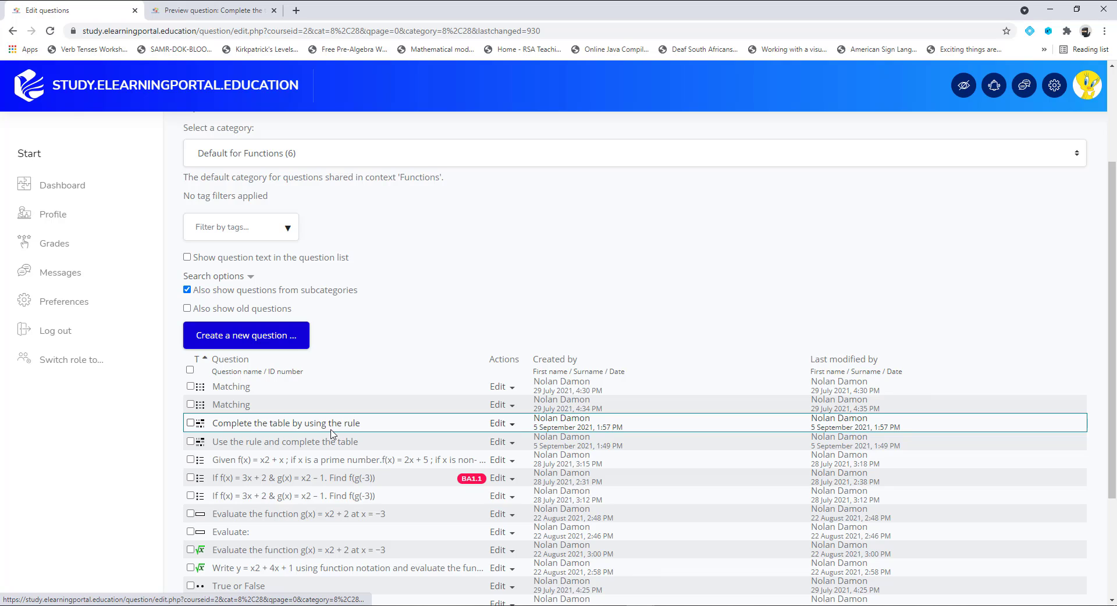